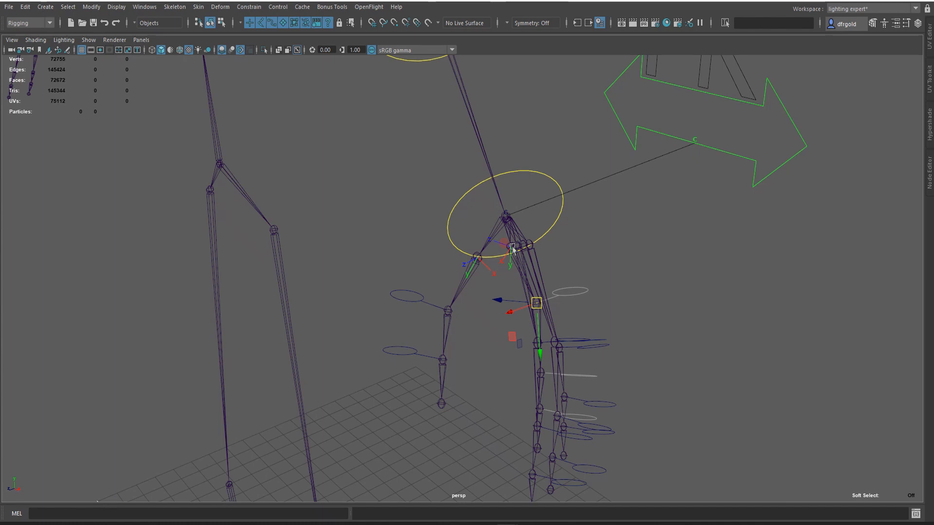
- Undo the last finger move, and graph the first index finger control together with its L_H_F_index_meta joint in the Node Editor
key(ctrl+z)
scroll(646, 278, down, 2)
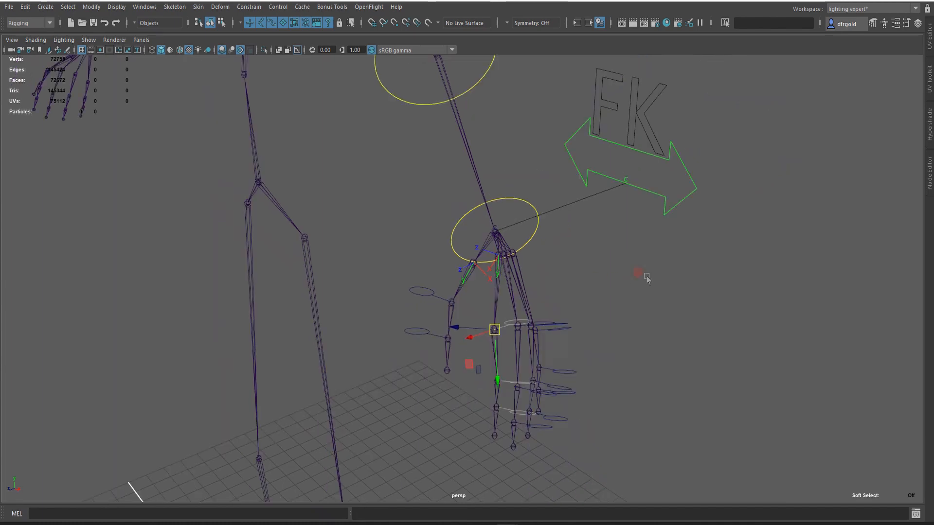
key(ctrl+shift)
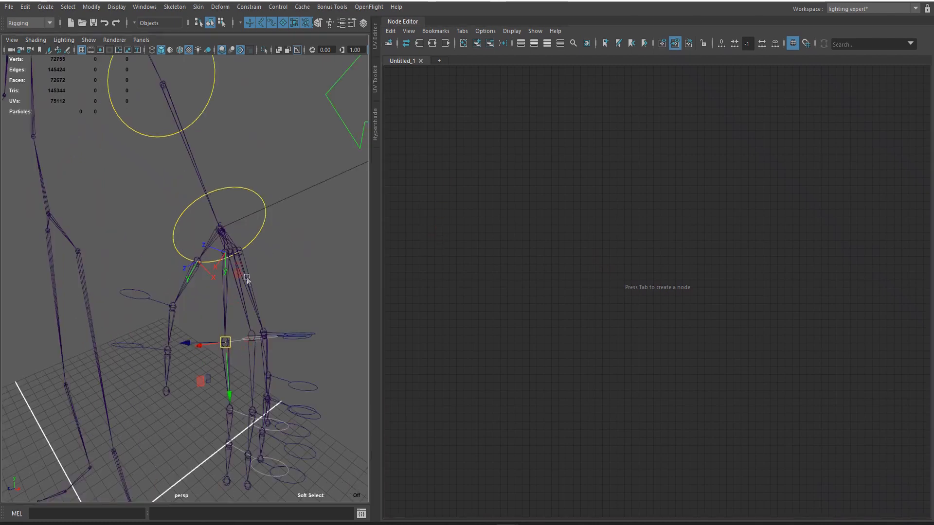
shift+click(227, 303)
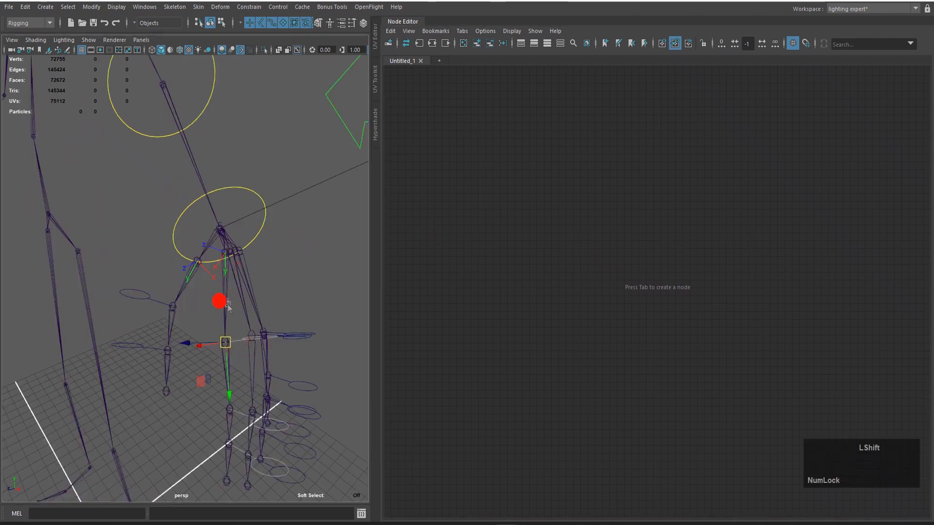
shift+drag(228, 304, 230, 307)
scroll(616, 263, up, 5)
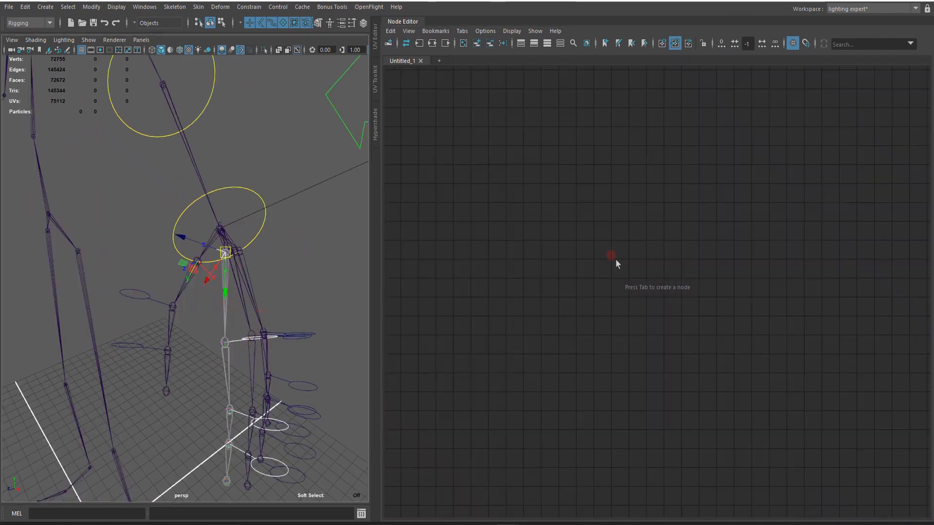
click(486, 45)
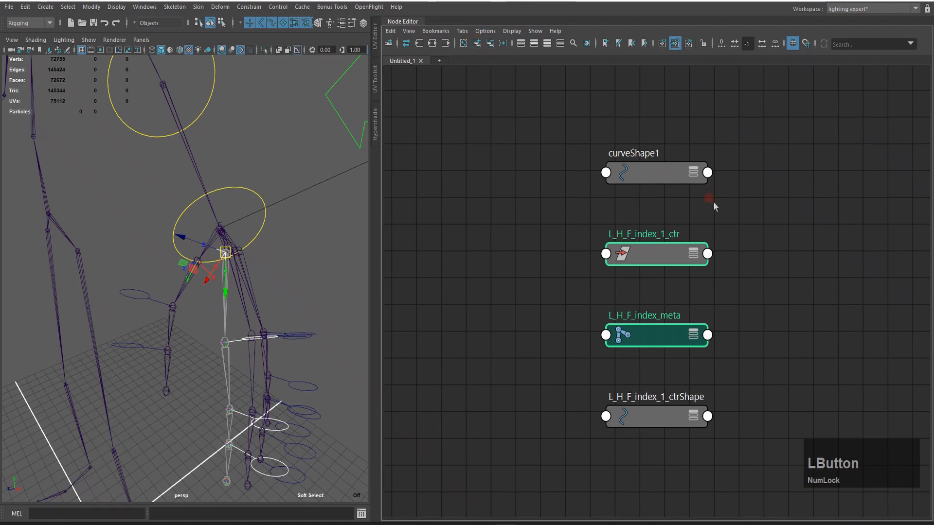
- Remove the curveShape1 and L_H_F_index_1_ctrShape nodes from the graph
click(650, 168)
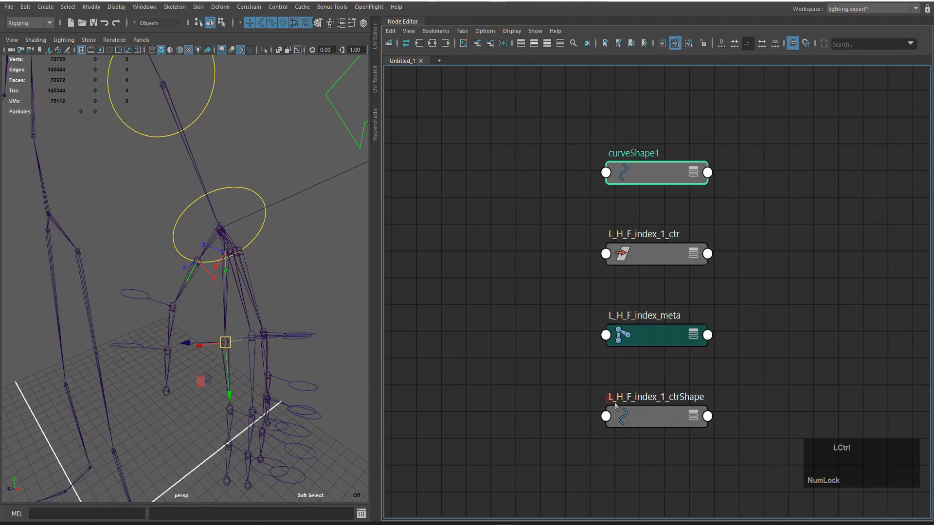
shift+click(627, 422)
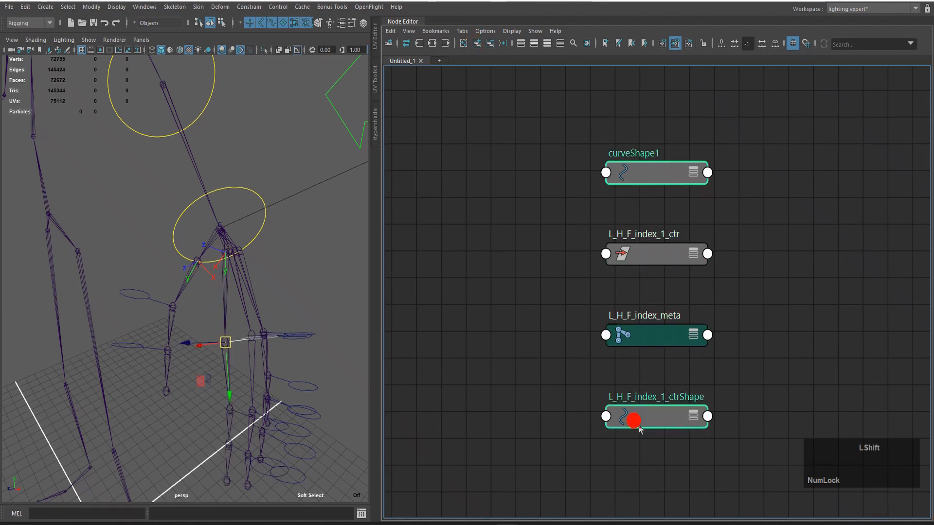
click(490, 45)
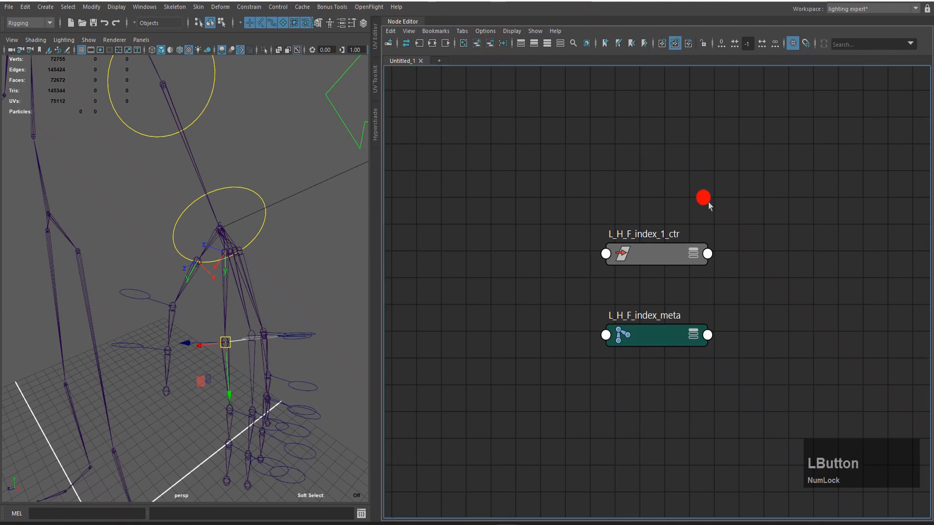
- Place the control and meta joint nodes side by side with all attributes shown, expanding the control's Translate and Rotate and the joint's Rotate
drag(500, 193, 550, 241)
drag(622, 254, 488, 336)
drag(510, 282, 659, 402)
drag(639, 348, 647, 139)
key(3)
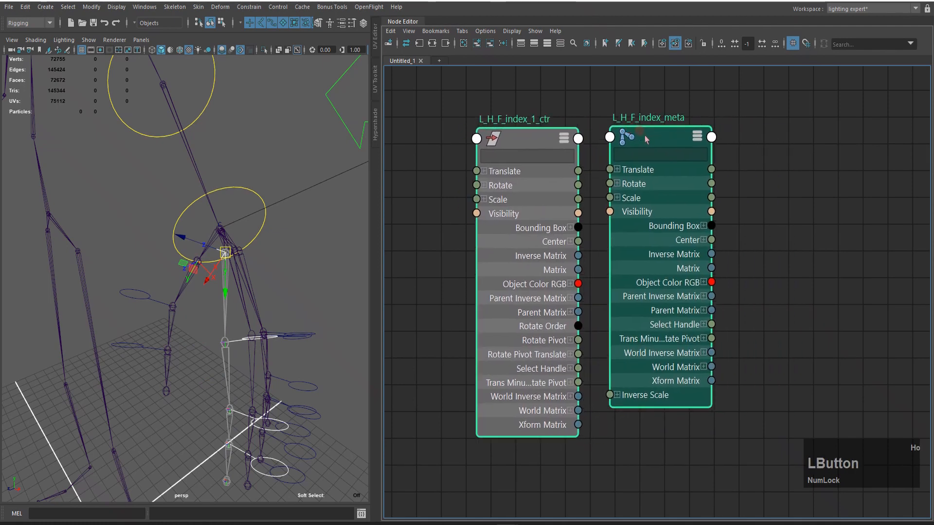
click(617, 184)
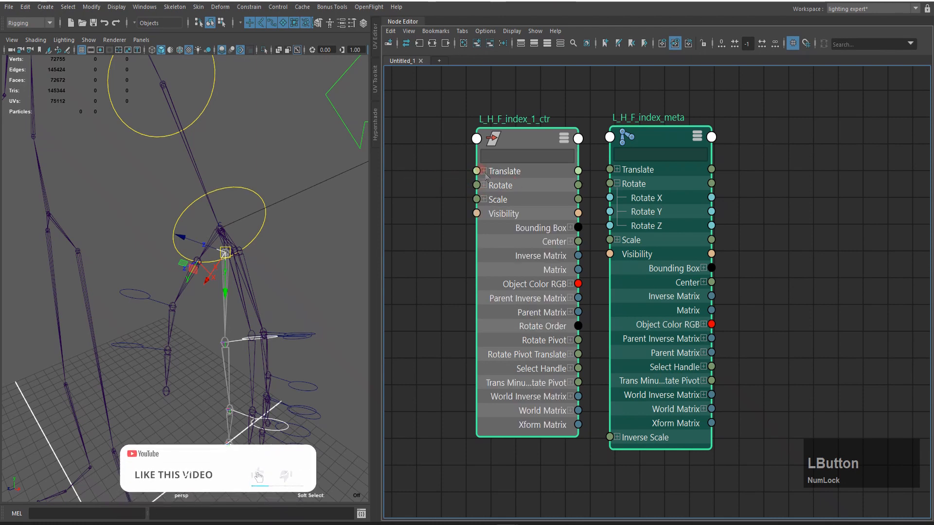
click(484, 171)
click(484, 228)
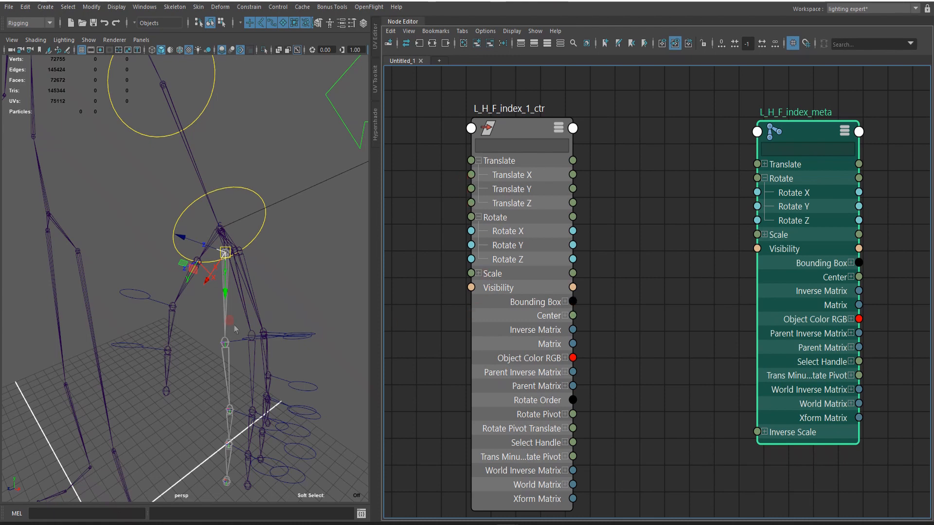
- Try moving the index control along its Z and X axes and rotating it about Y, and undo the test transforms
click(242, 342)
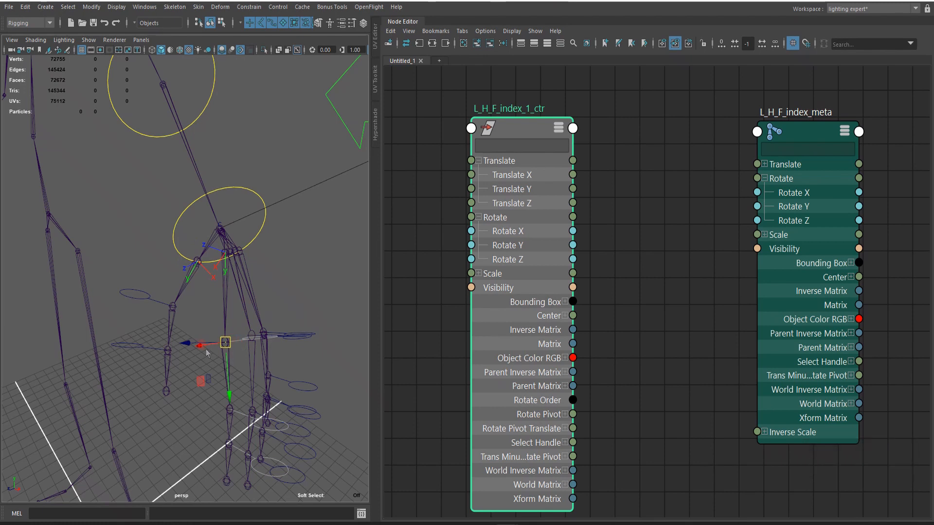
drag(186, 344, 163, 343)
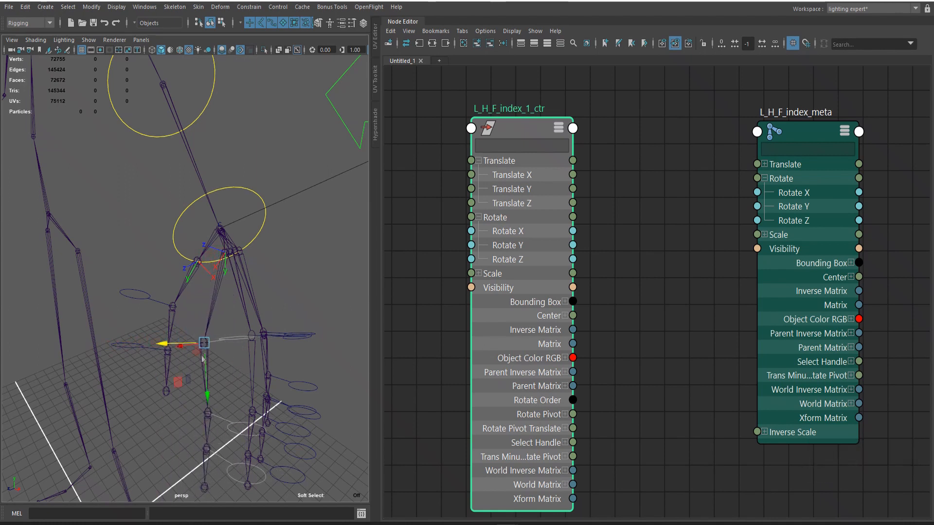
drag(181, 351, 209, 314)
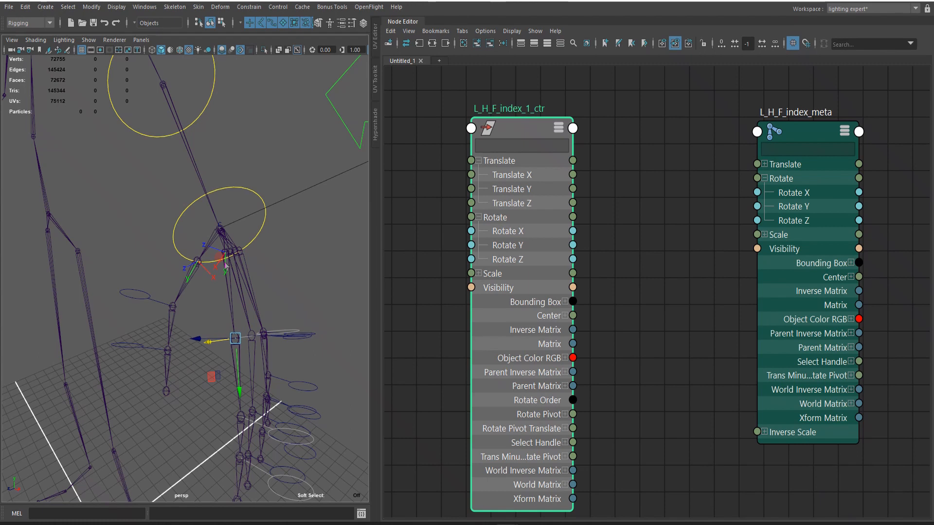
key(e)
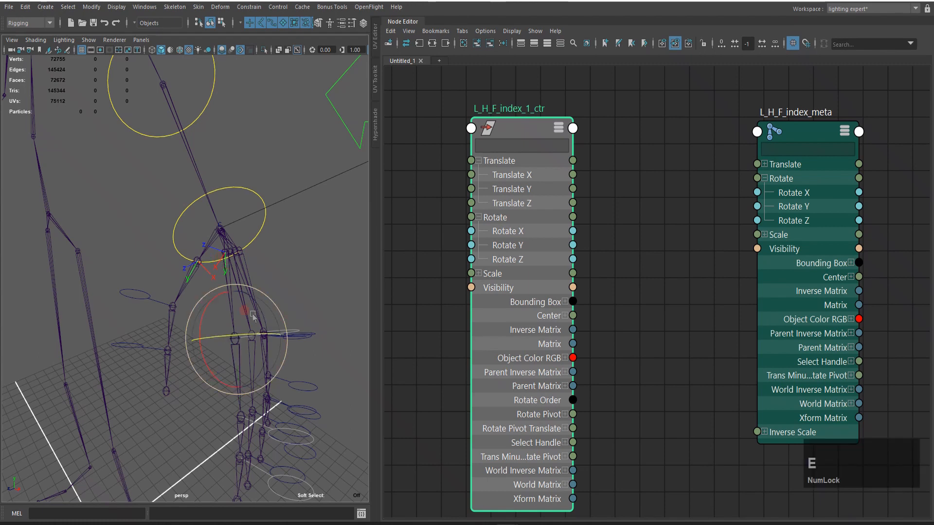
click(243, 336)
drag(244, 336, 234, 335)
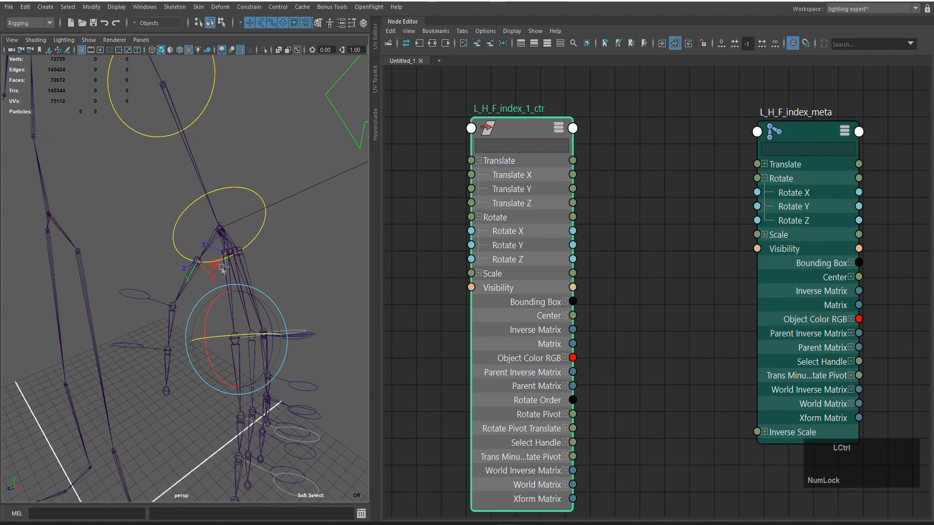
key(ctrl+z)
key(ctrl+z)
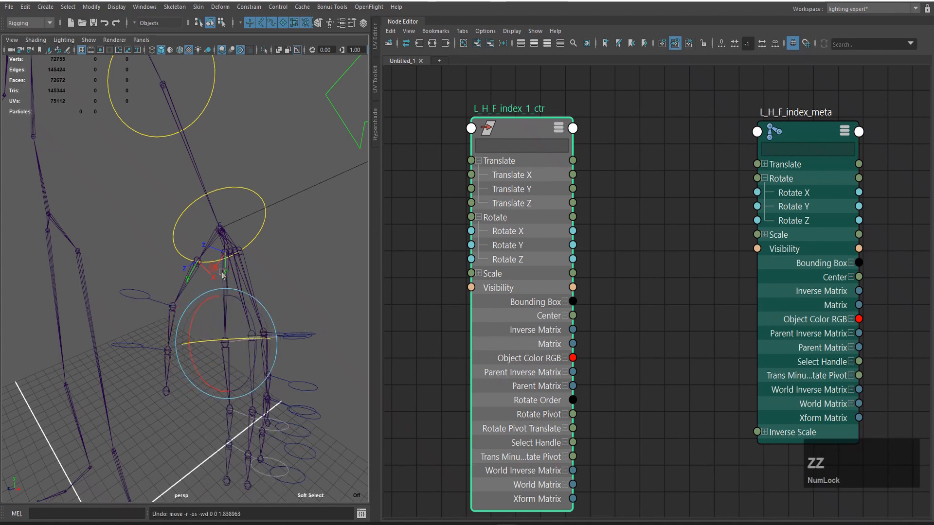
- Create a multiplyDivide node between the control and the meta joint, with its Input 1, Input 2 and Output channels expanded
click(222, 276)
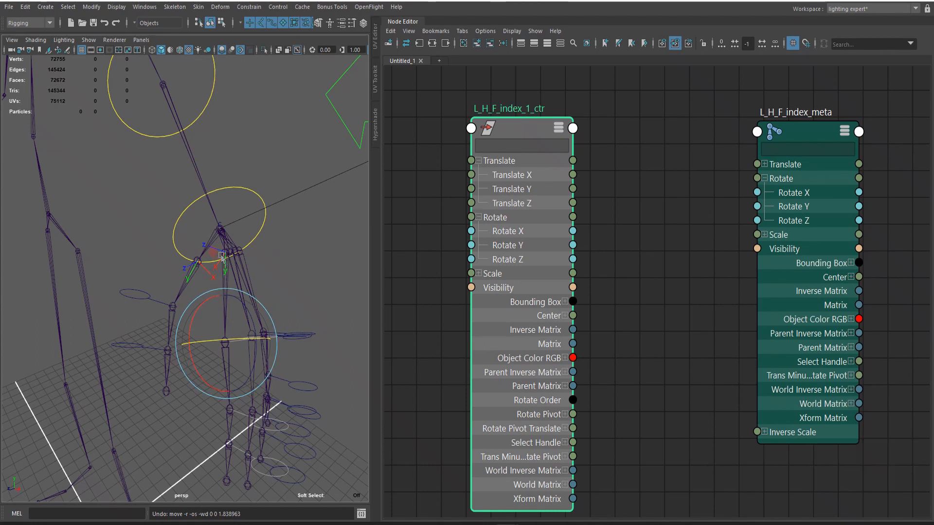
click(222, 256)
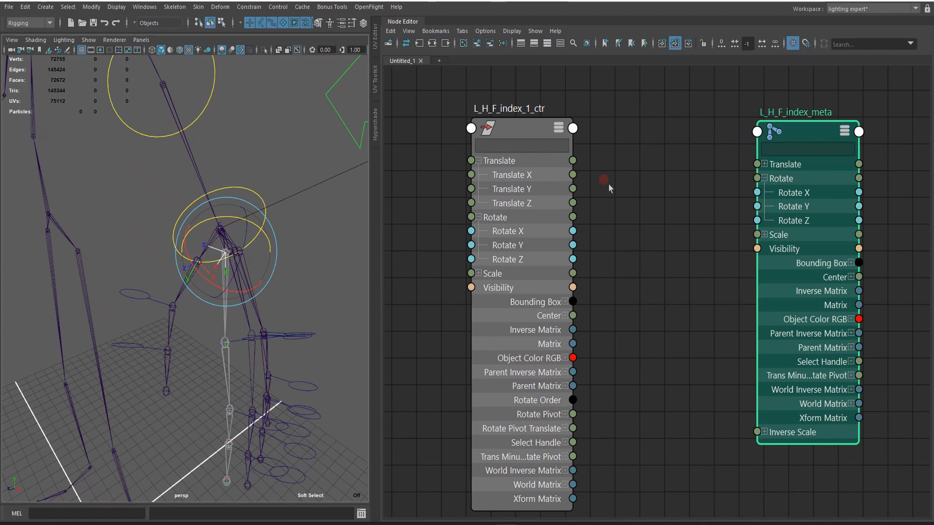
key(Tab)
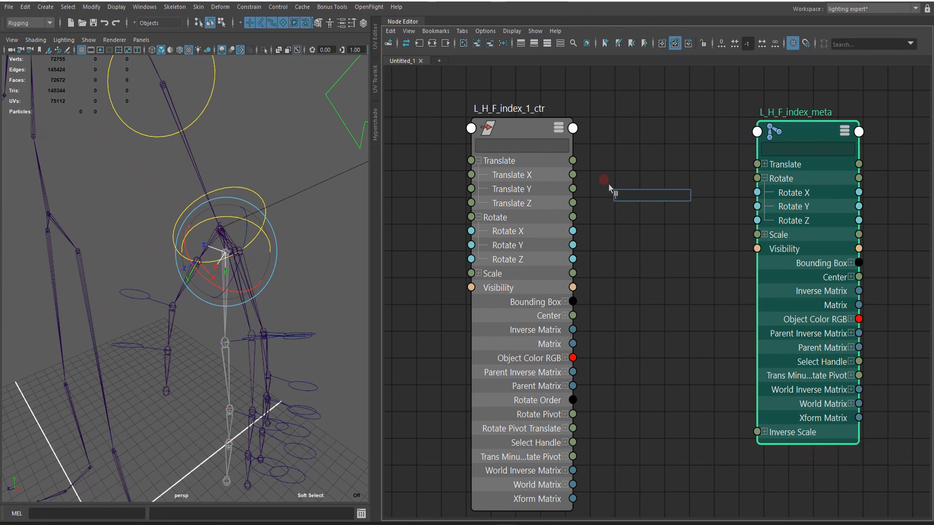
text(multi)
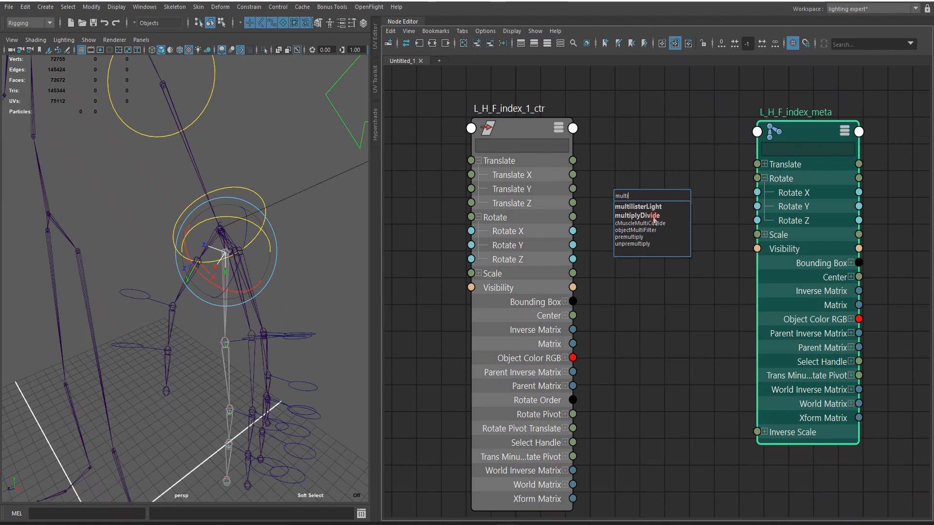
click(654, 217)
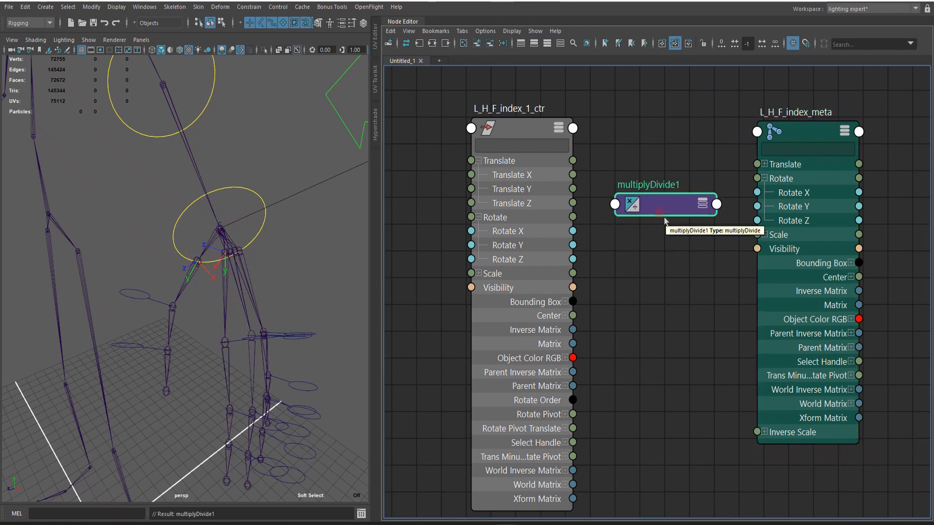
key(3)
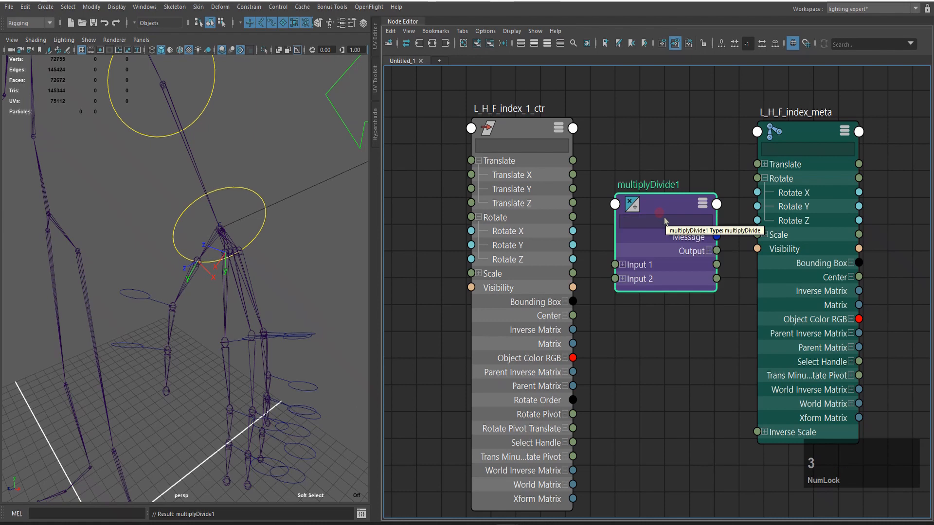
click(622, 264)
click(623, 321)
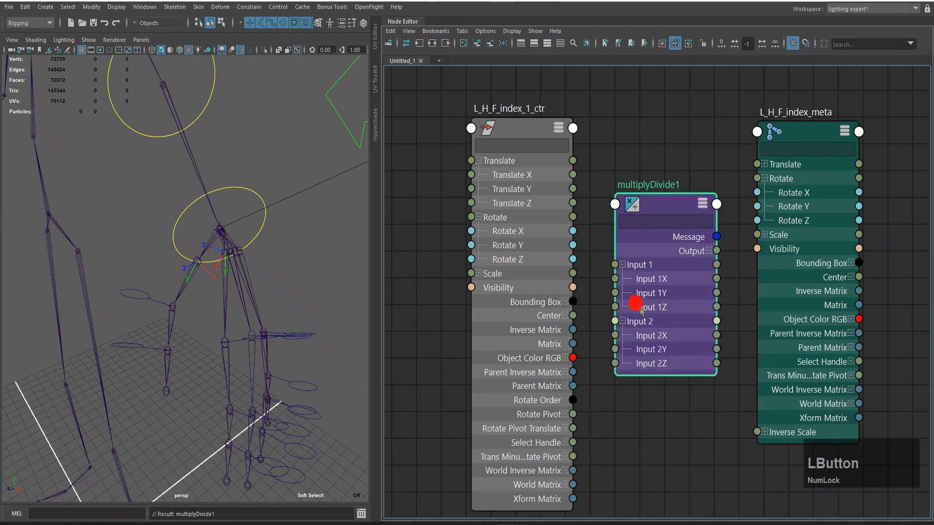
click(709, 250)
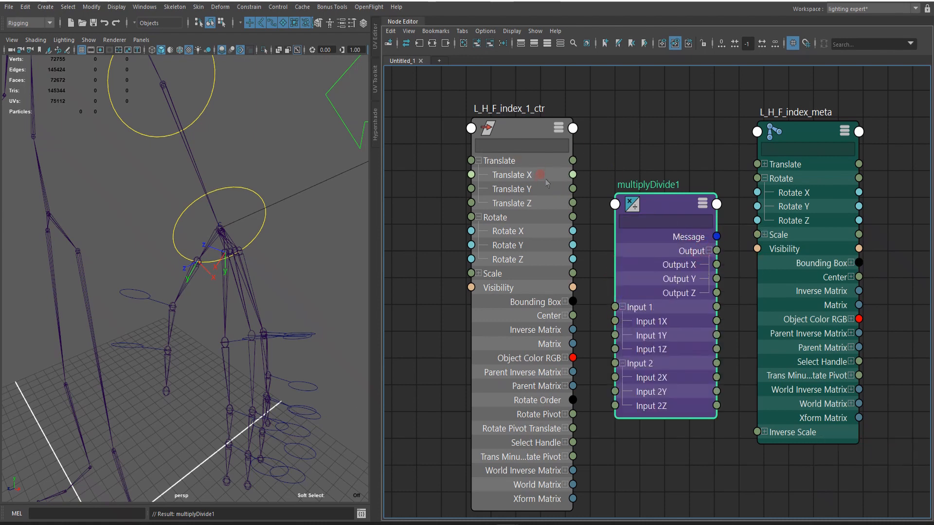
- Connect the control's Translate X, Translate Z and Rotate Y to the multiplyDivide node's Input 1X, Input 1Z and Input 1Y respectively
drag(576, 176, 615, 321)
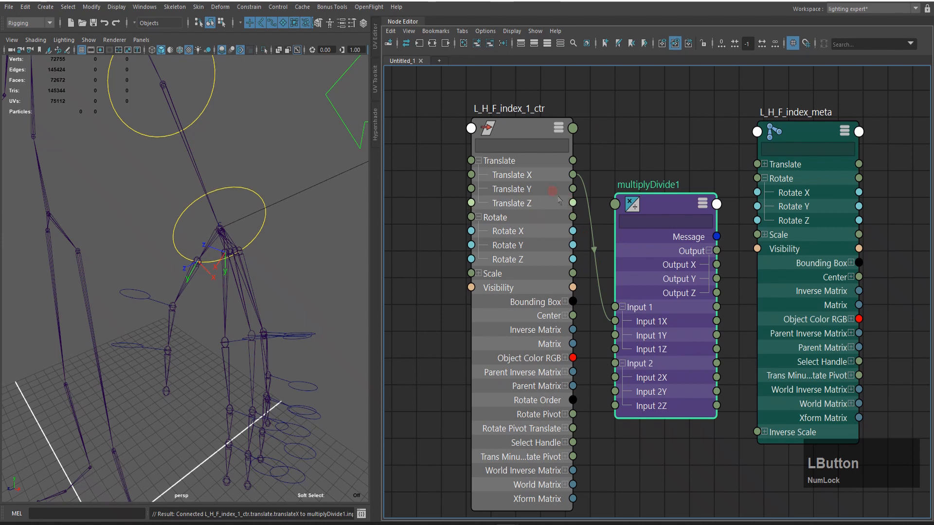
drag(573, 203, 617, 348)
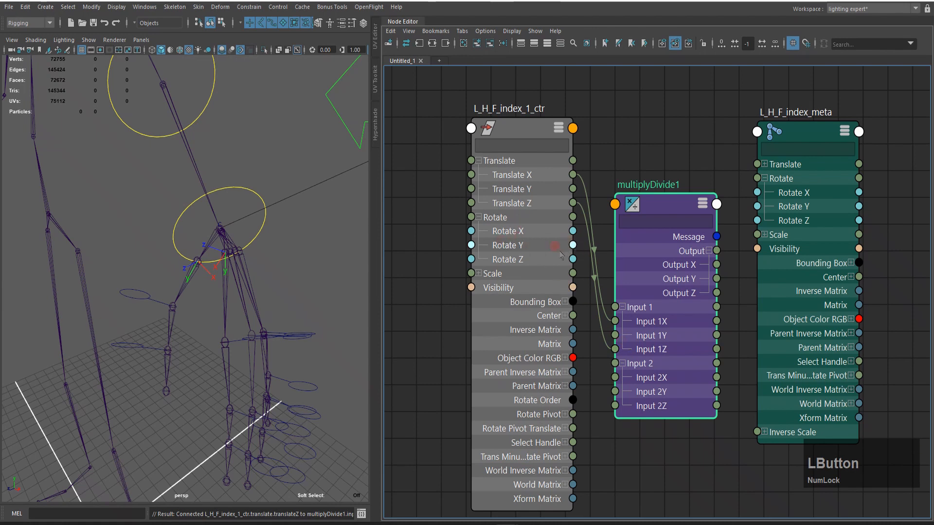
drag(573, 245, 615, 321)
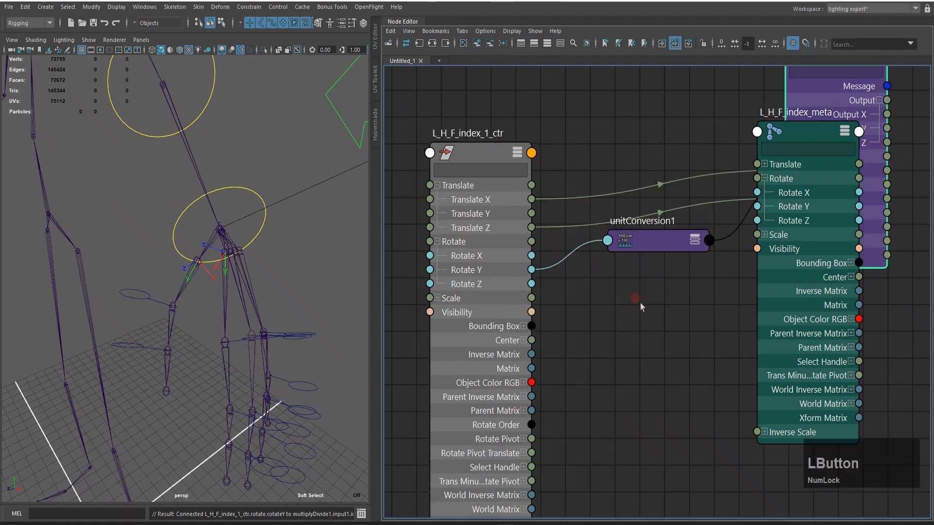
- Connect the multiplyDivide node's Output X to the meta joint's Rotate Z, Output Z to Rotate X, and Output Y to Rotate Y
middle_drag(702, 296, 461, 407)
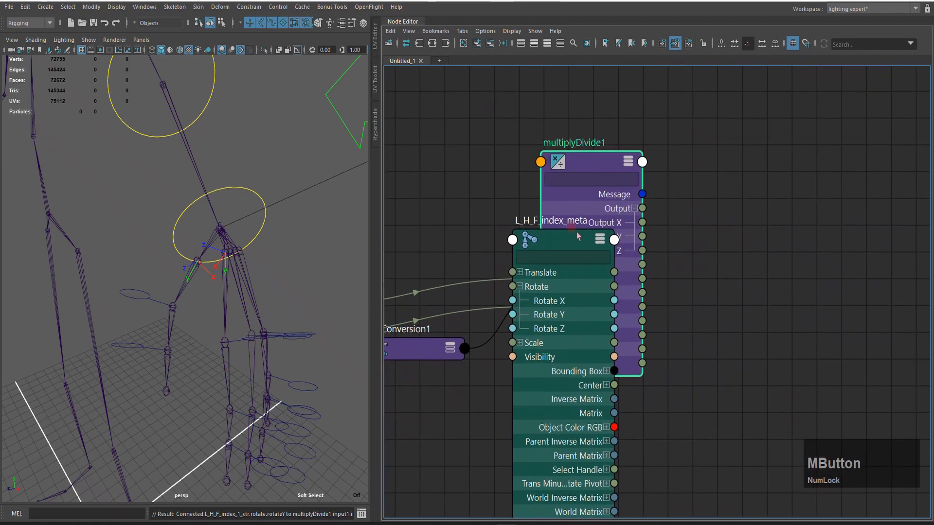
drag(552, 245, 751, 204)
drag(643, 223, 703, 288)
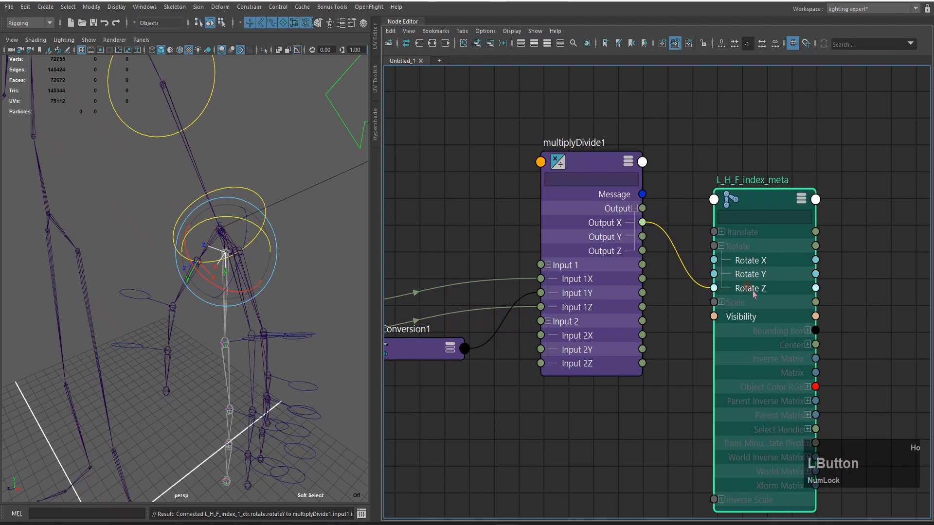
middle_drag(809, 211, 579, 287)
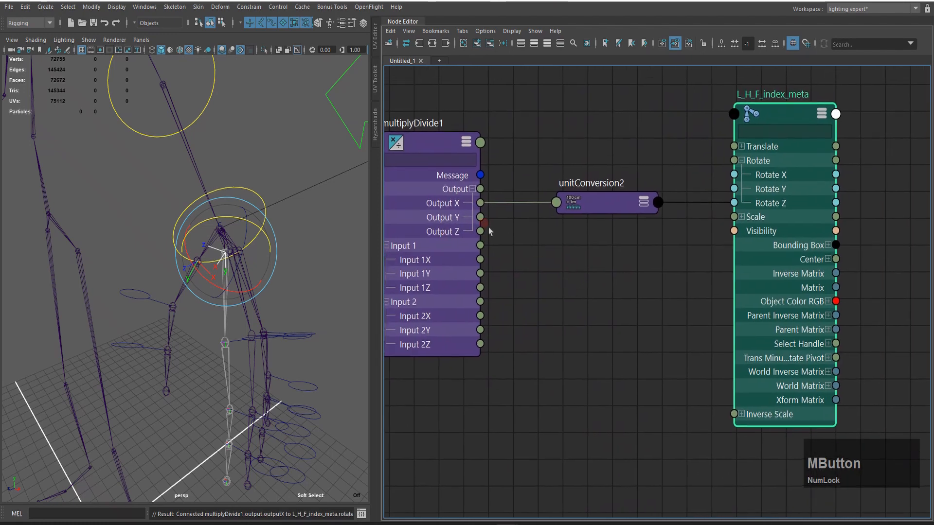
drag(480, 231, 734, 175)
middle_drag(652, 270, 546, 371)
drag(421, 236, 675, 234)
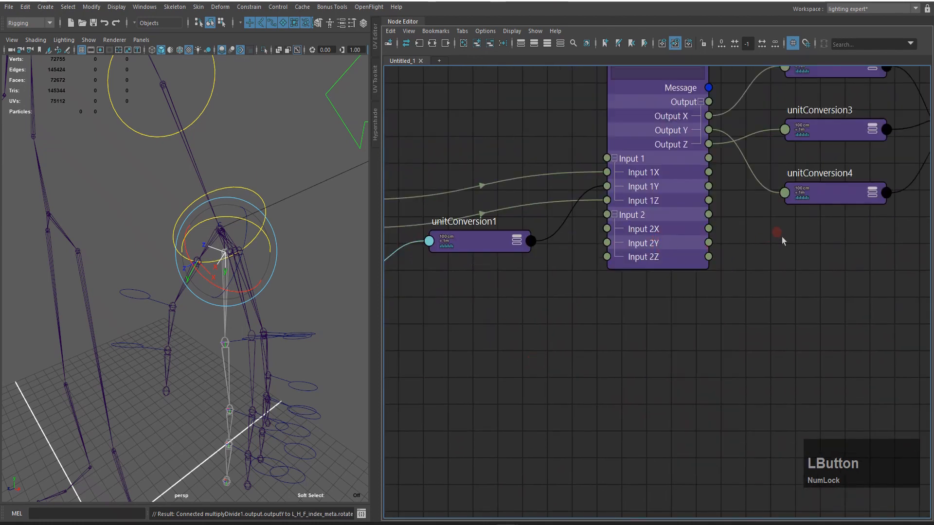
- Arrange the connected nodes in a compact row from the index control through multiplyDivide1 and the unit conversions to the meta joint
scroll(778, 235, down, 5)
click(670, 247)
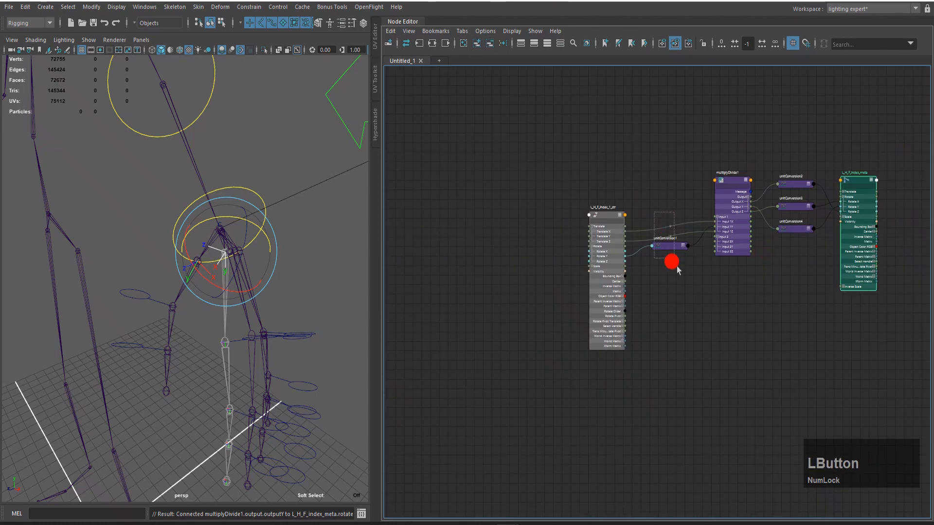
drag(670, 250, 648, 257)
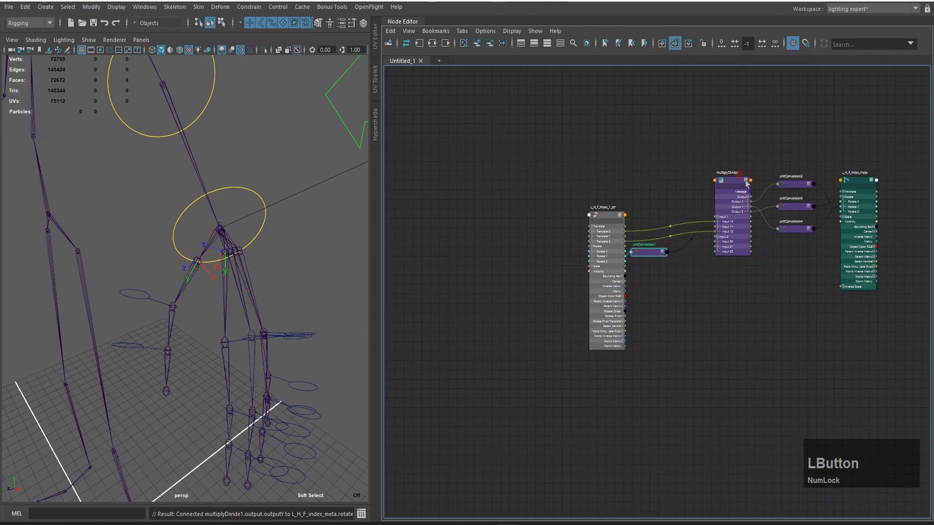
drag(734, 180, 692, 217)
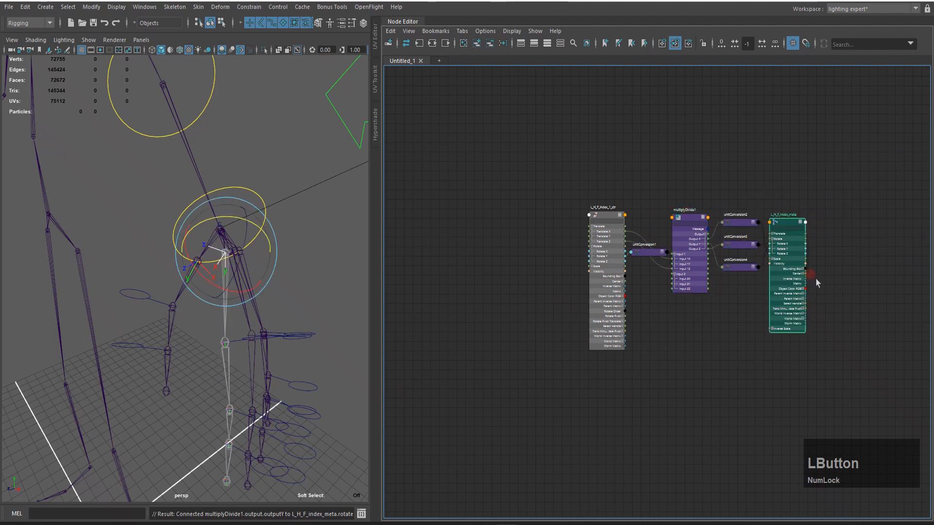
- Rename the multiplyDivide1 node to multiply_L_H_F_index_meta, reusing the meta joint's name
scroll(816, 279, up, 5)
double_click(762, 149)
key(ctrl+c)
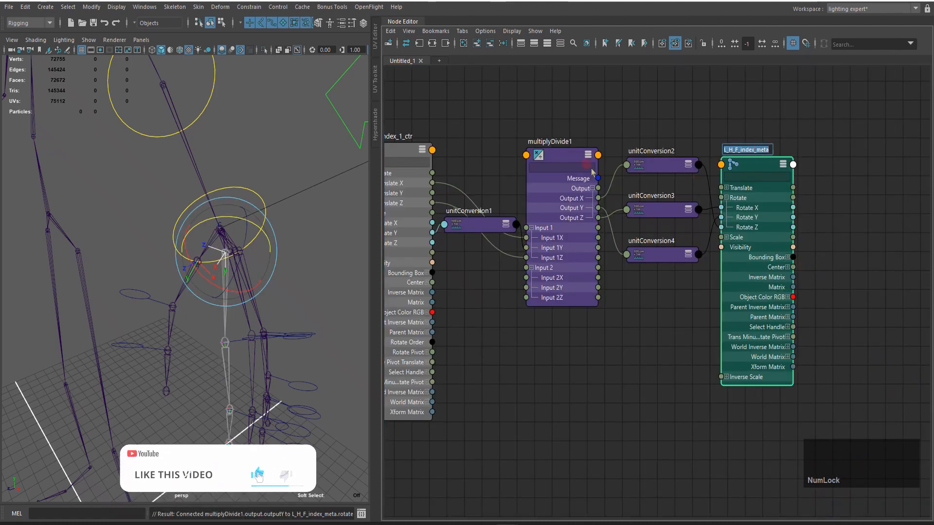
double_click(557, 140)
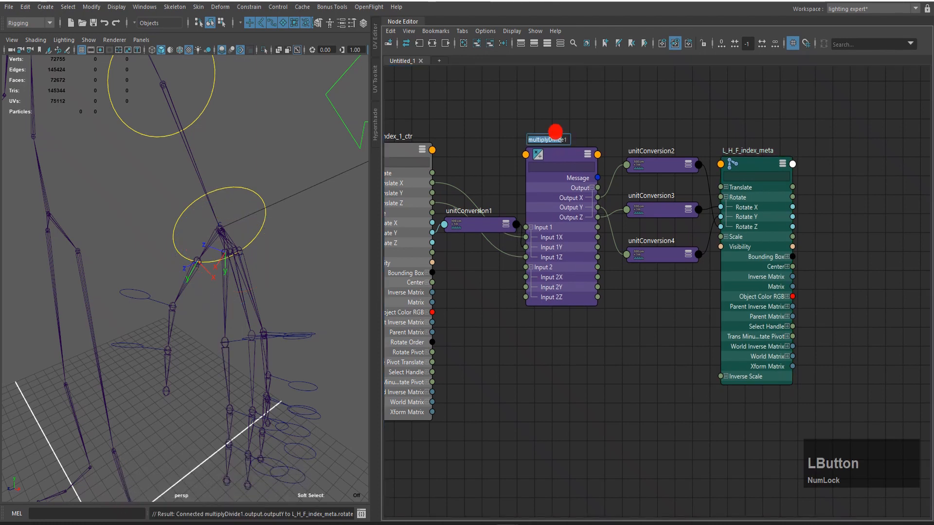
drag(569, 139, 549, 139)
key(BackSpace)
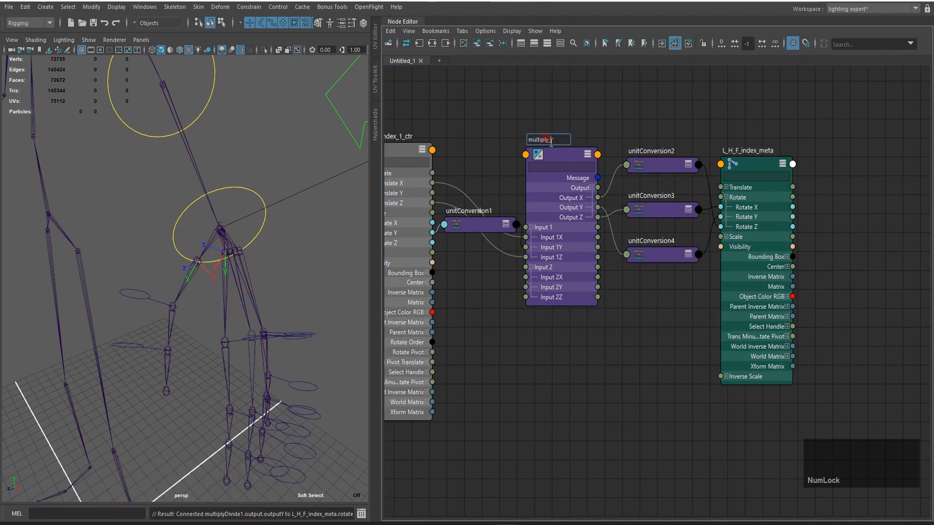
key(ctrl+v)
key(Return)
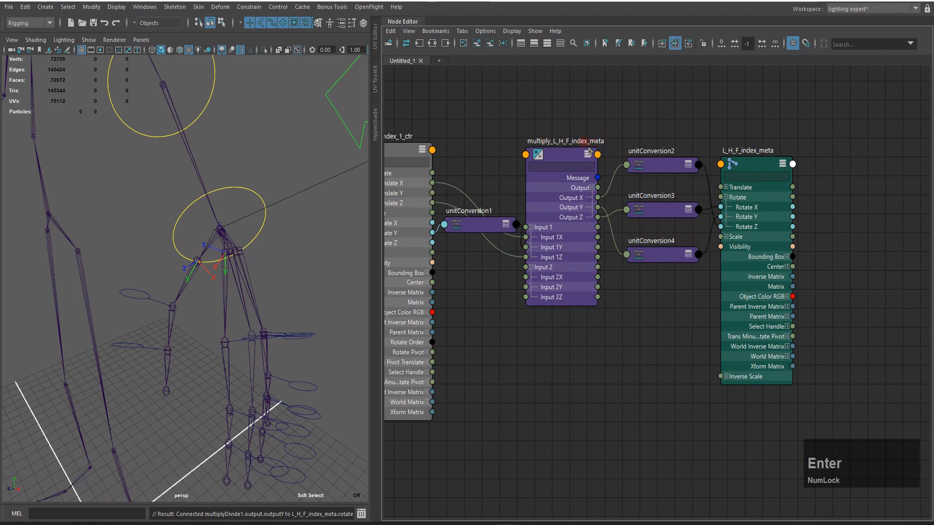
- Set the multiply node's Input 2X to 10 and Input 2Z to 8
scroll(547, 218, down, 3)
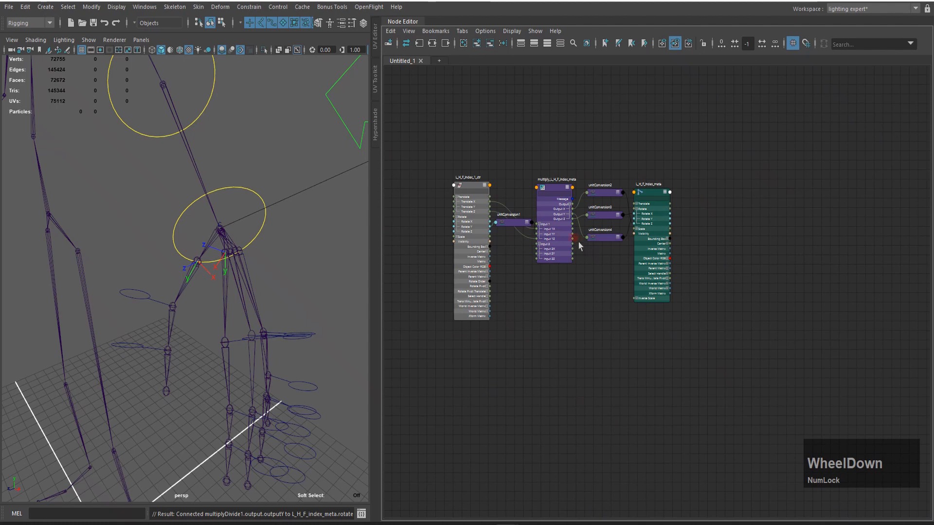
click(552, 193)
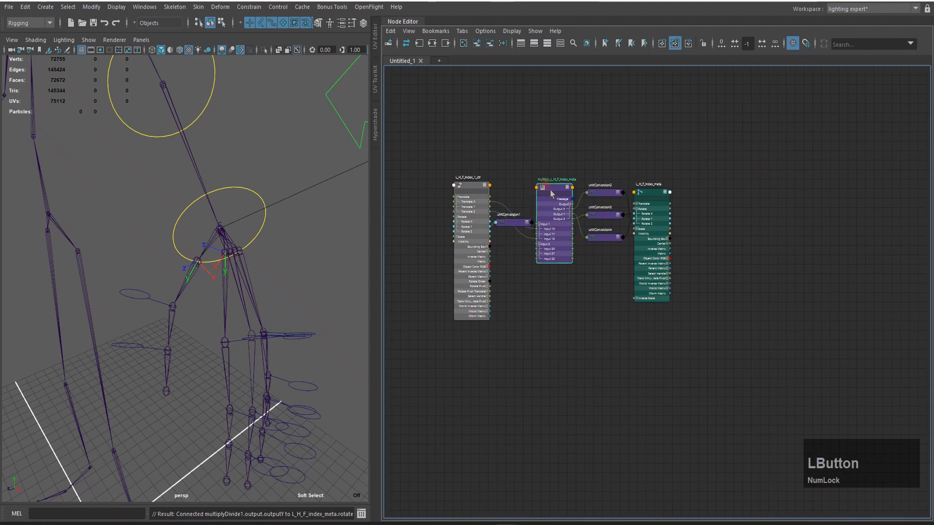
key(ctrl+c)
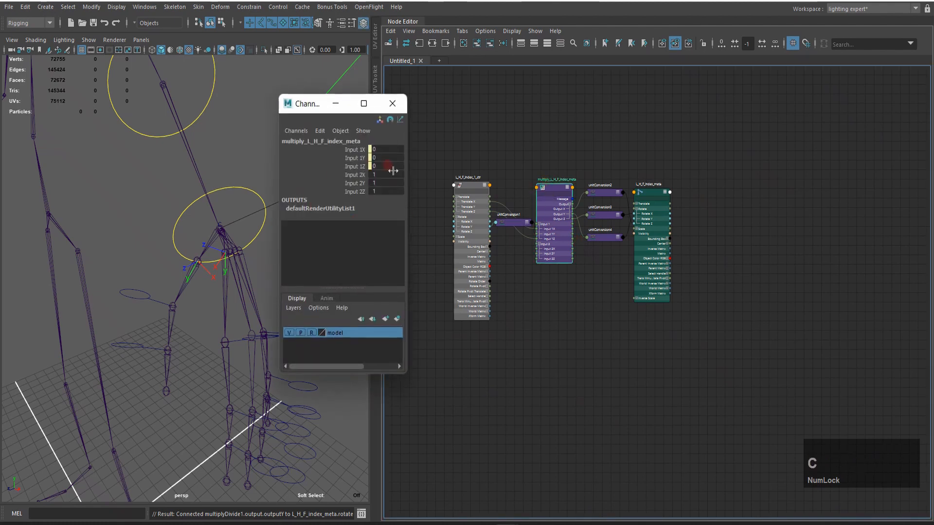
drag(387, 175, 394, 196)
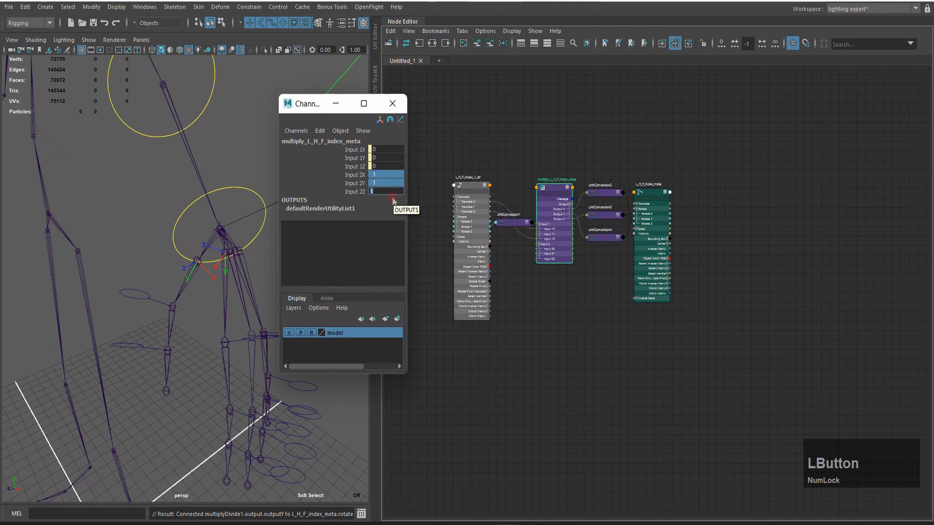
double_click(384, 174)
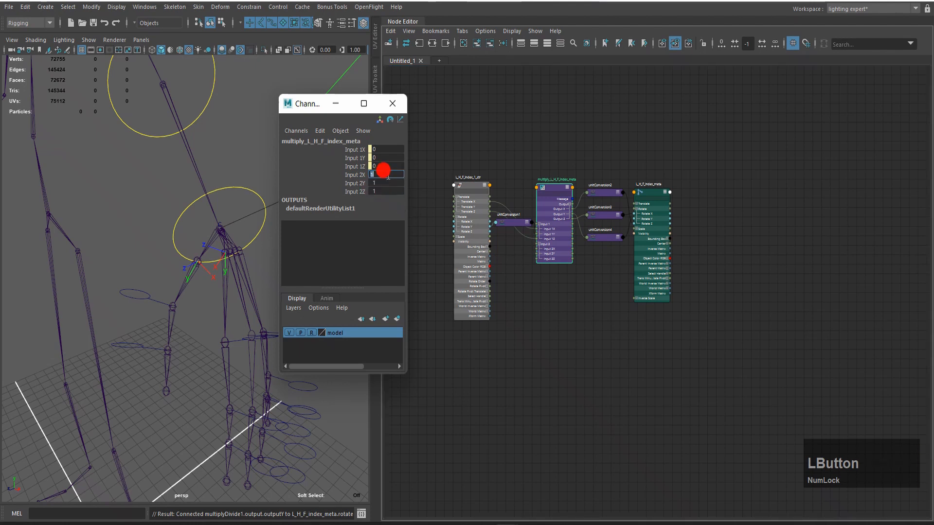
text(10)
double_click(376, 190)
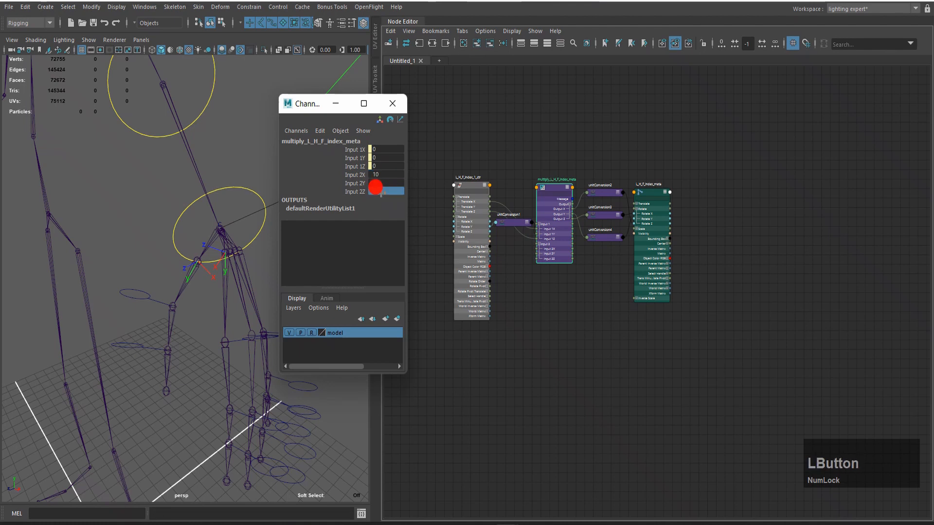
text(8)
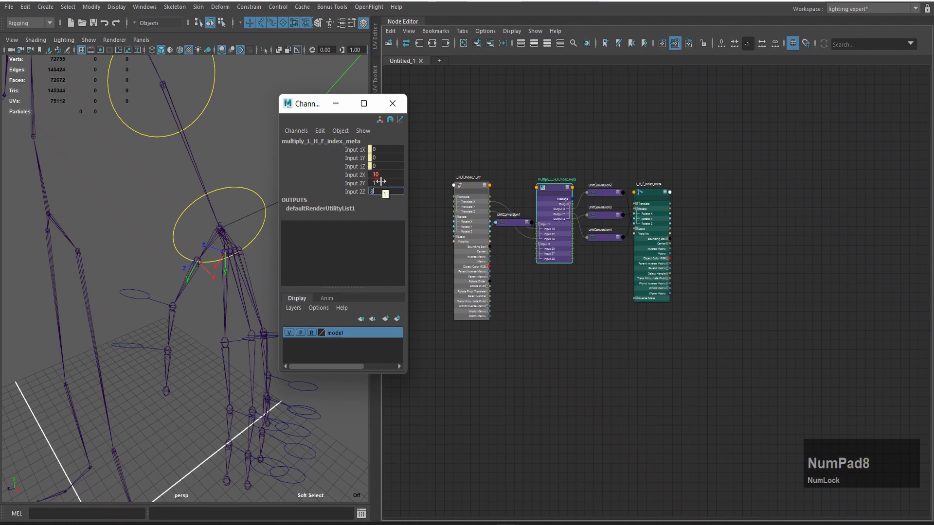
- Make the multiply node's Input 2X negative by setting it to -10
double_click(375, 174)
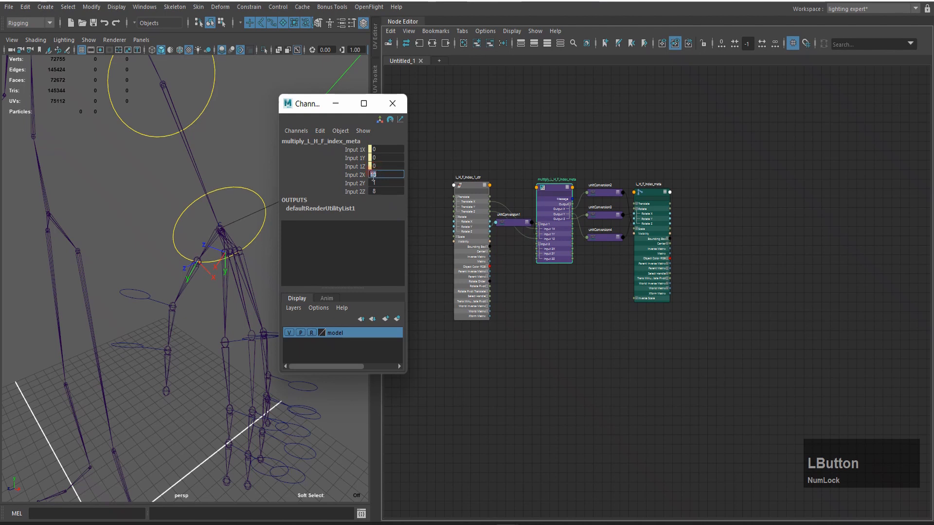
click(384, 171)
text(-)
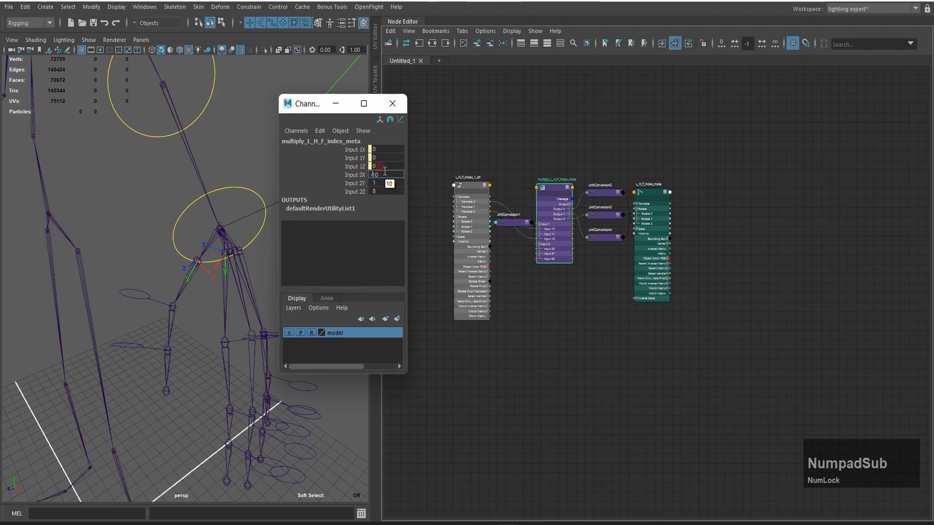
scroll(385, 171, up, 1)
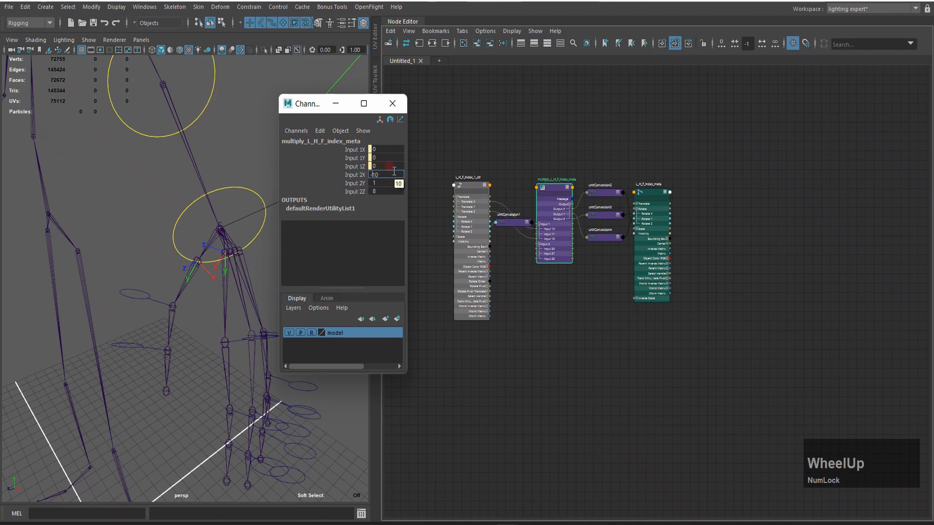
key(KP_Enter)
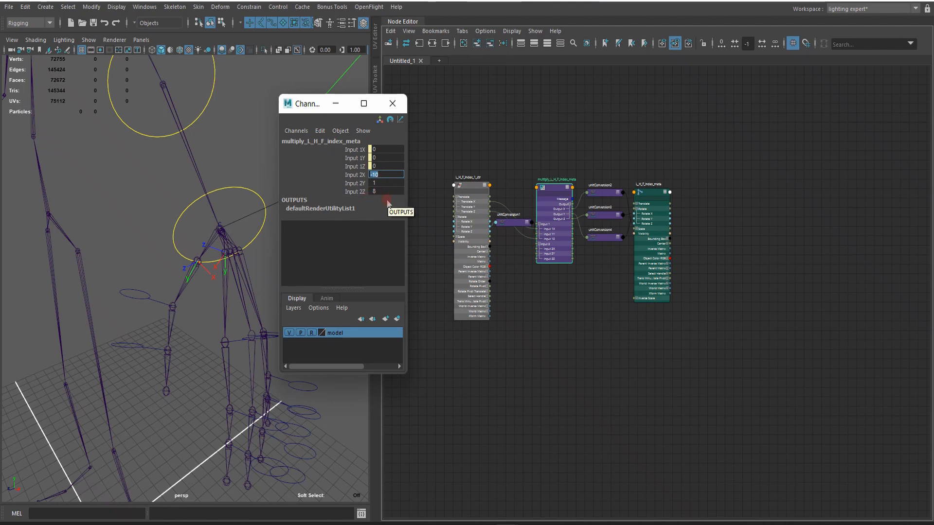
- Test the meta joint's response by moving the first index control in X and Z and rotating it in Y, undoing the rotation
drag(307, 104, 418, 77)
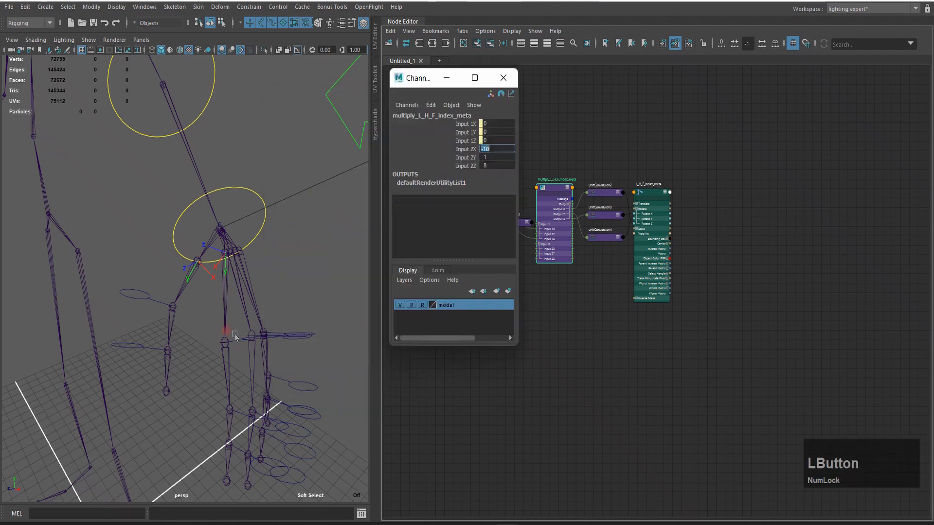
mouse_move(236, 332)
mouse_down()
mouse_move(238, 353)
mouse_move(180, 343)
mouse_move(197, 331)
mouse_move(223, 332)
mouse_up()
key(w)
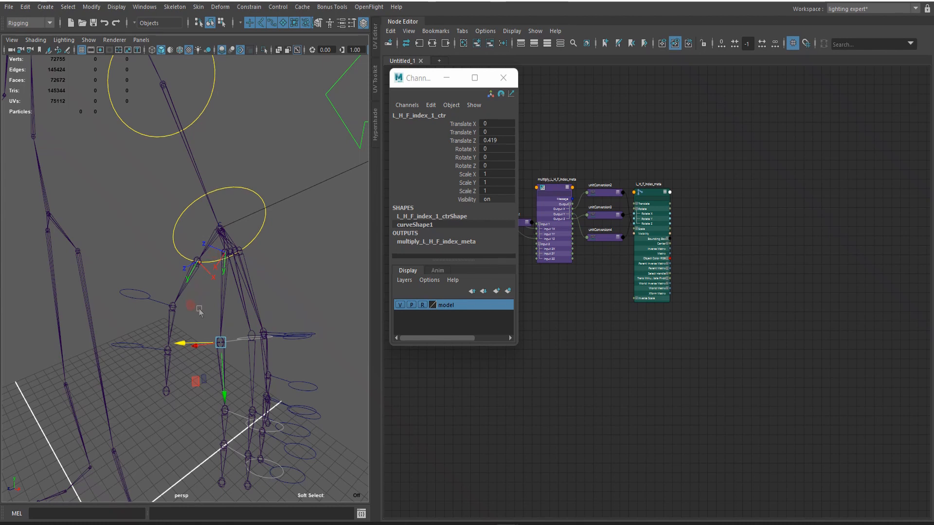
mouse_move(189, 343)
mouse_down()
mouse_move(222, 342)
mouse_move(182, 327)
mouse_move(231, 329)
mouse_move(213, 330)
mouse_move(210, 355)
mouse_move(195, 362)
mouse_move(250, 328)
mouse_move(182, 349)
mouse_move(227, 334)
mouse_move(204, 353)
mouse_up()
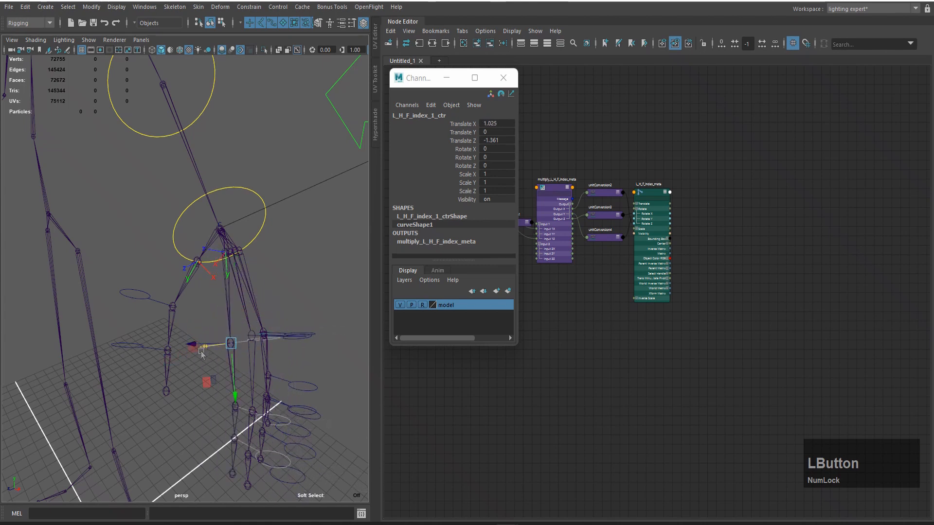
key(e)
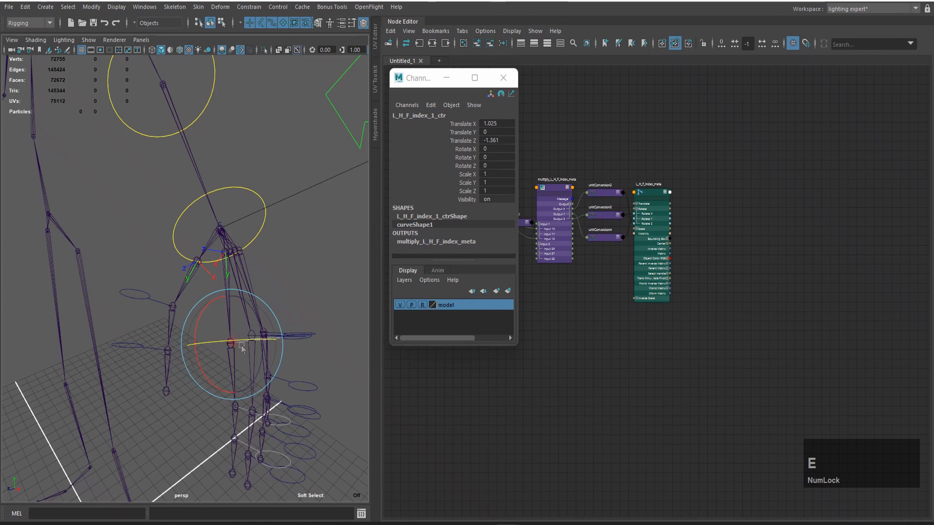
mouse_move(222, 340)
mouse_down()
mouse_move(239, 352)
mouse_move(210, 354)
mouse_up()
key(ctrl+z)
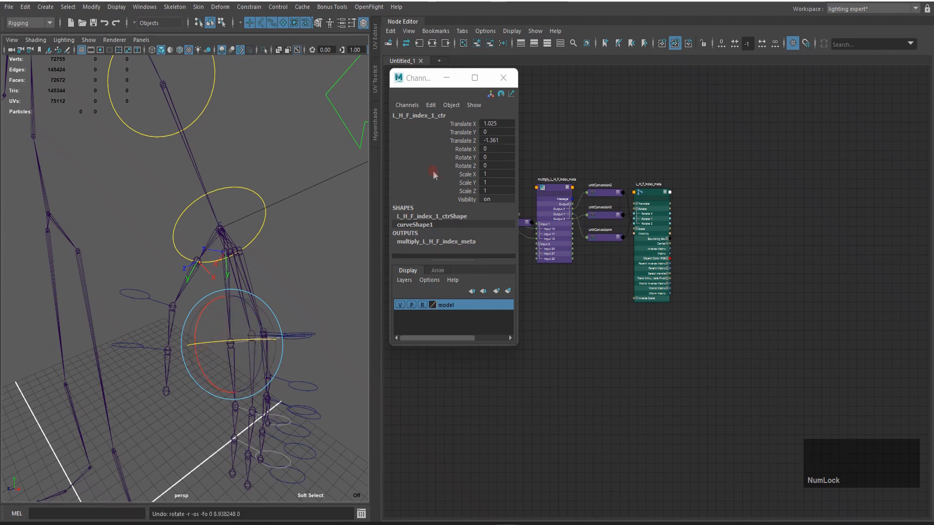
- Reset the first index control's Translate X, Y and Z to 0
drag(490, 125, 503, 141)
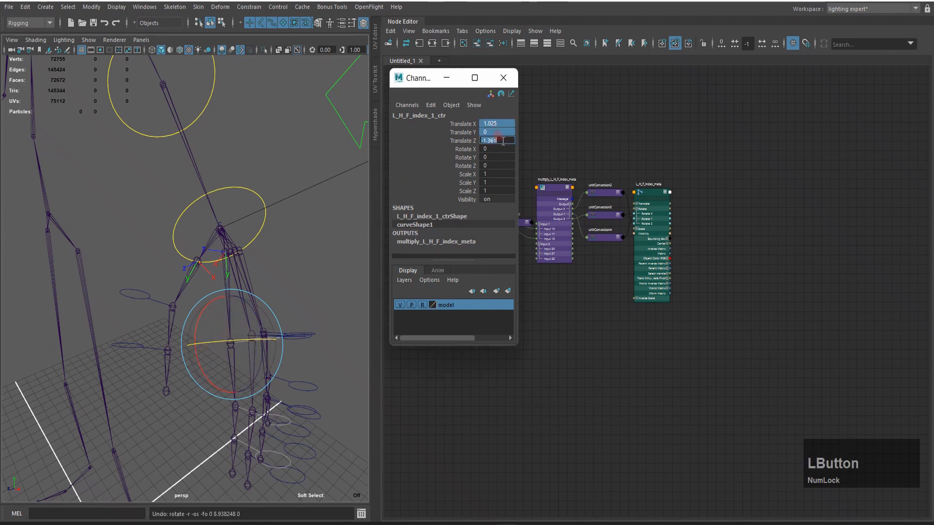
text(0)
key(KP_Enter)
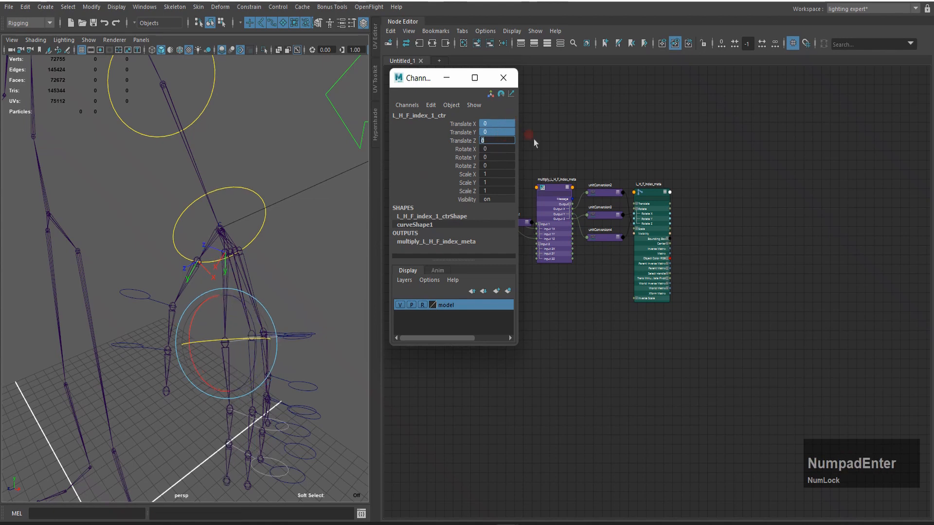
- Start adding an attribute with the long name meta_offset to the L_H_IK_FK_Switch_ctr control
scroll(552, 195, up, 3)
click(563, 185)
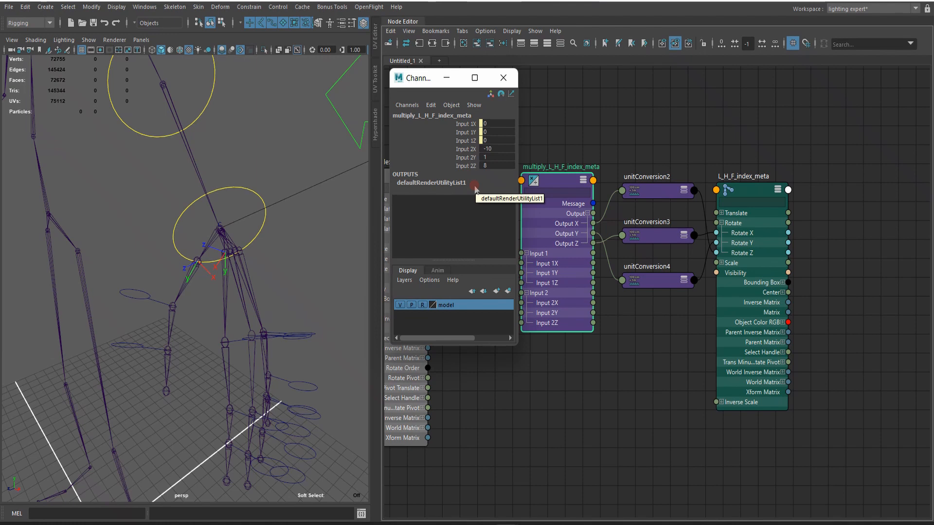
scroll(258, 219, down, 3)
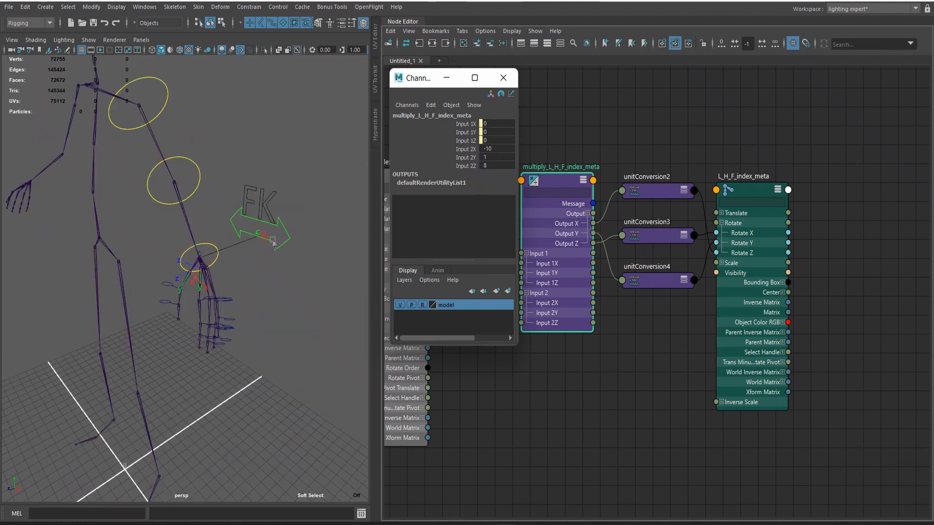
click(289, 255)
click(441, 131)
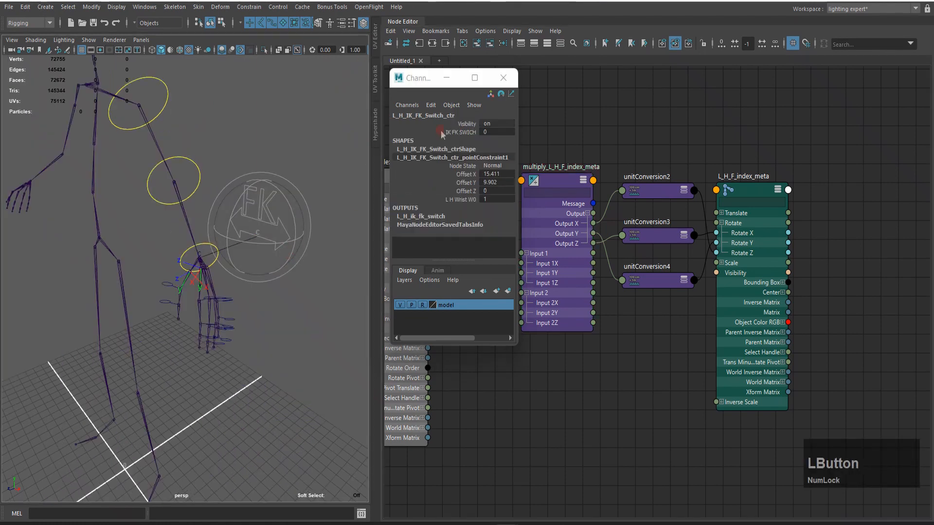
click(92, 7)
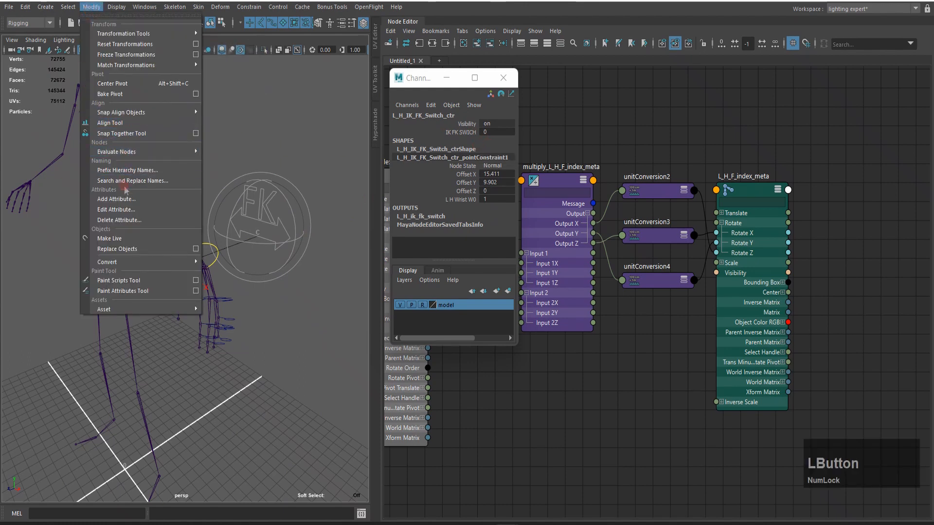
click(139, 199)
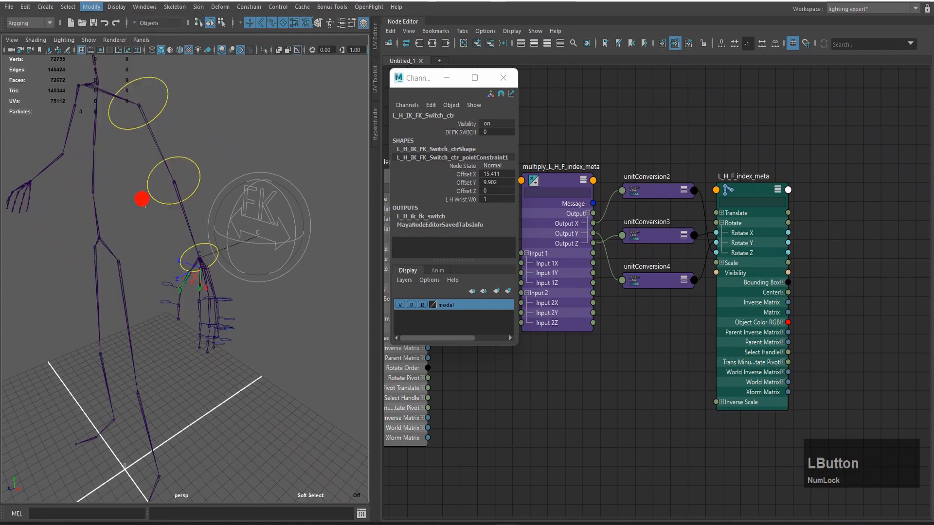
drag(76, 162, 185, 114)
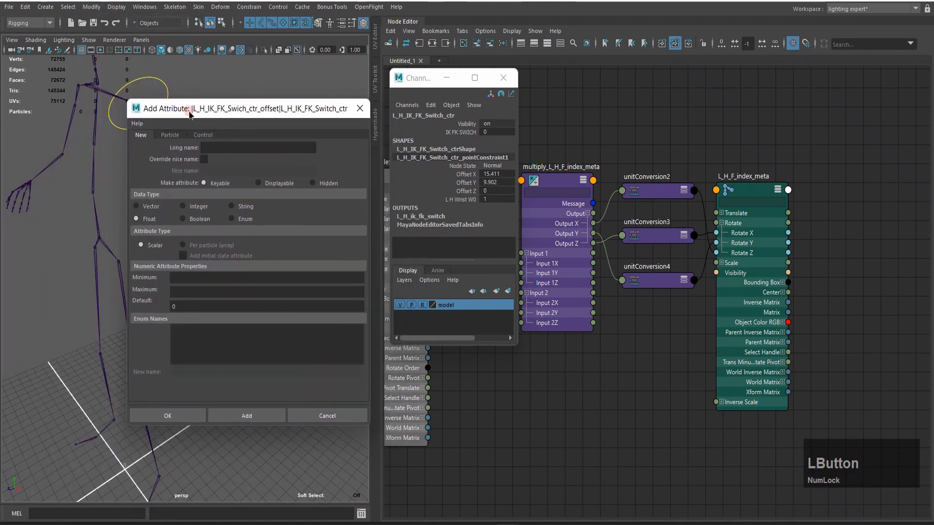
click(228, 147)
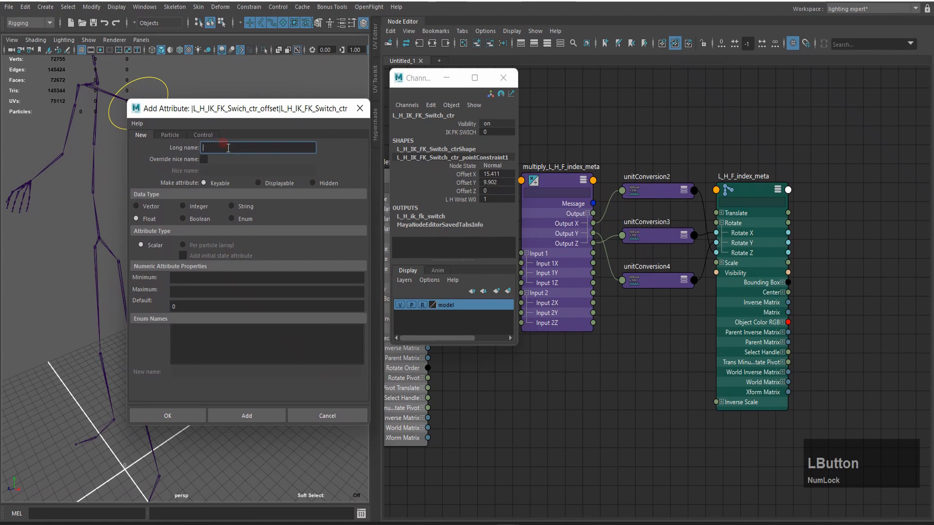
text(meta_offset)
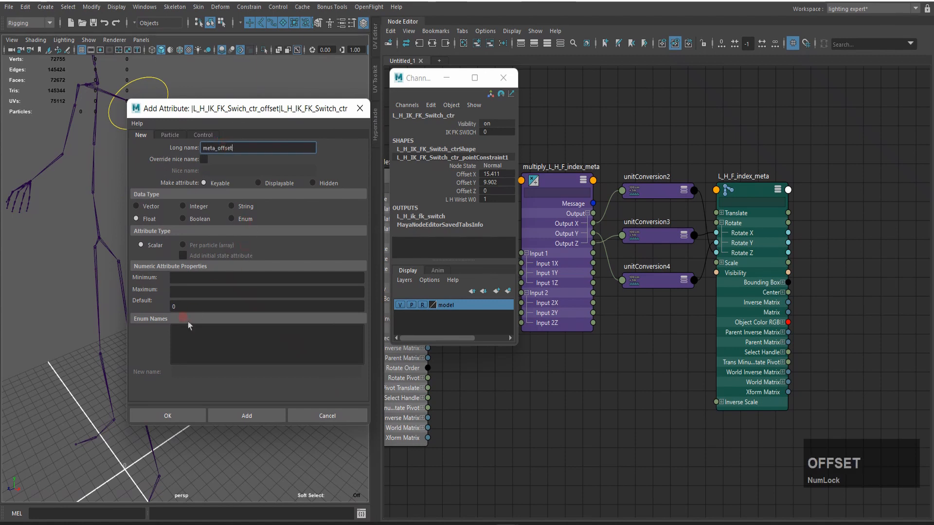
- Make meta_offset an Enum attribute with ----/----- as its only enum name, and add it to the switch control
click(229, 220)
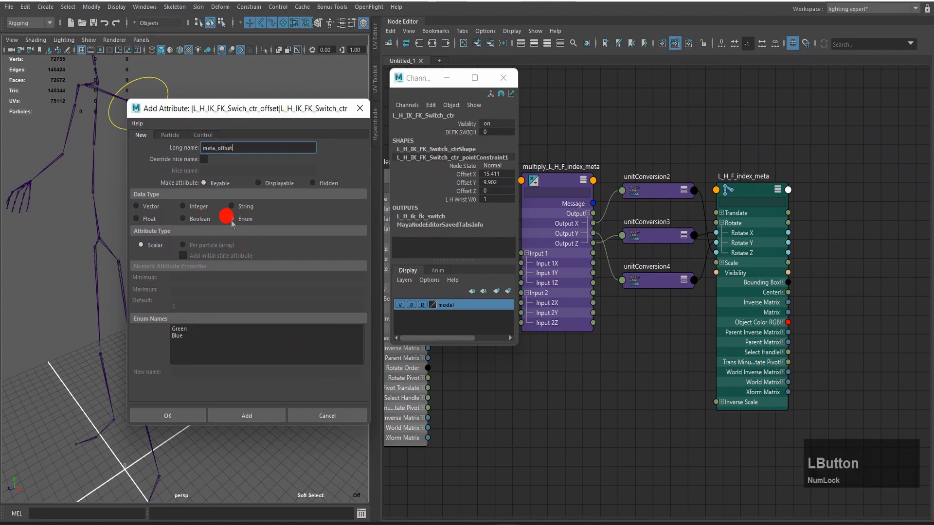
click(180, 336)
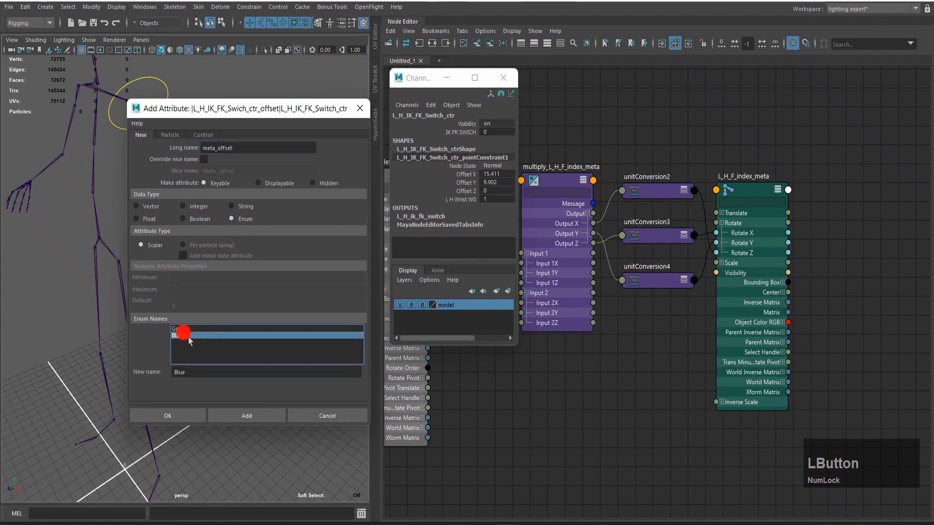
click(155, 365)
drag(159, 372, 138, 372)
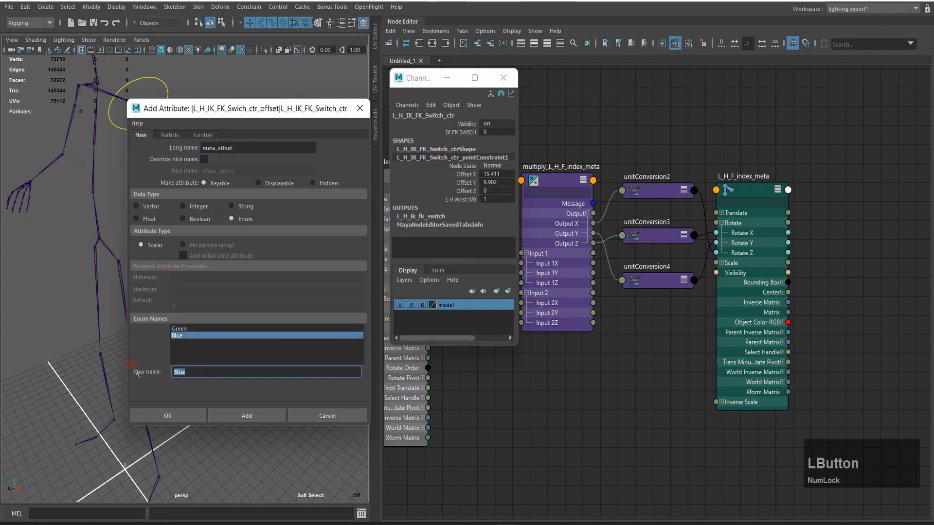
key(BackSpace)
click(200, 329)
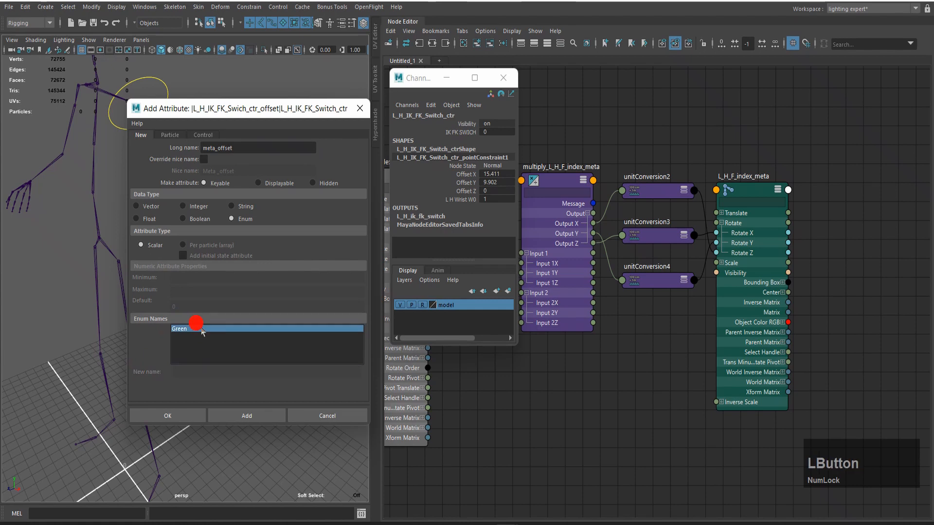
drag(197, 374, 147, 376)
key(BackSpace)
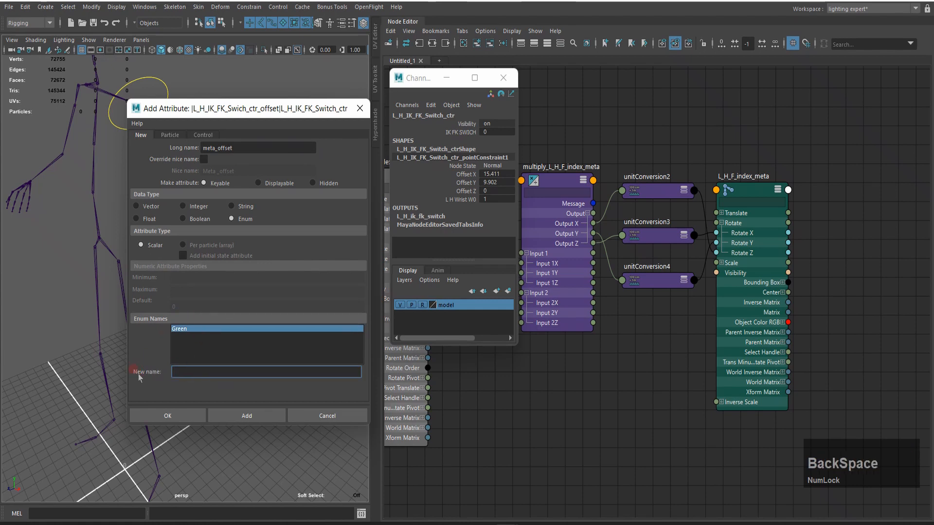
text(----/-----)
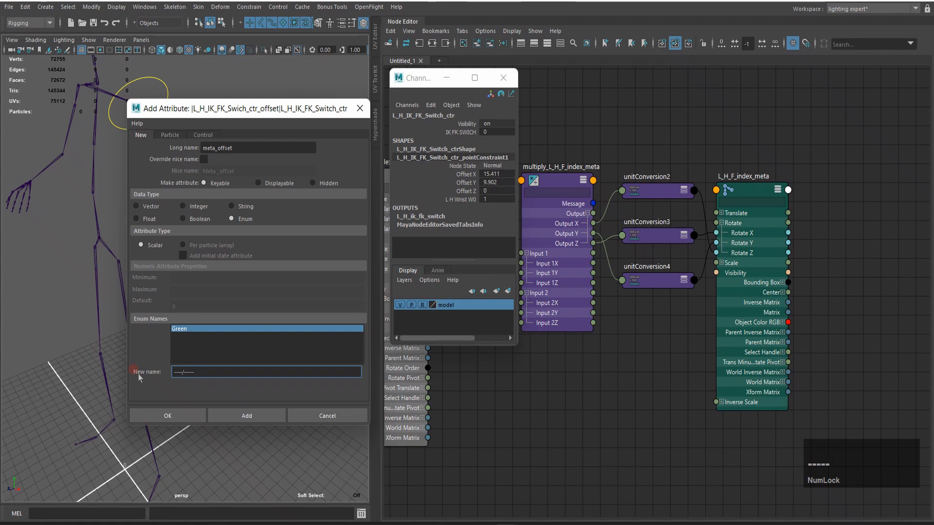
key(Return)
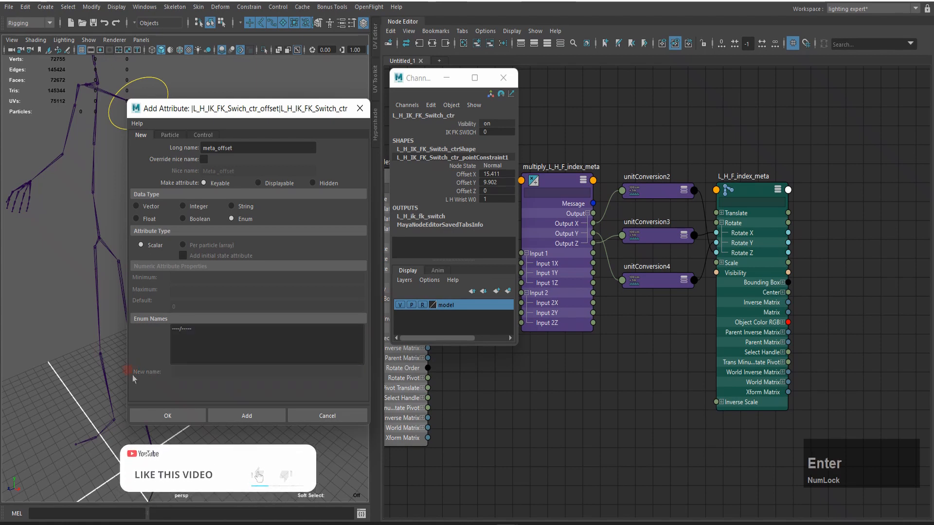
click(248, 416)
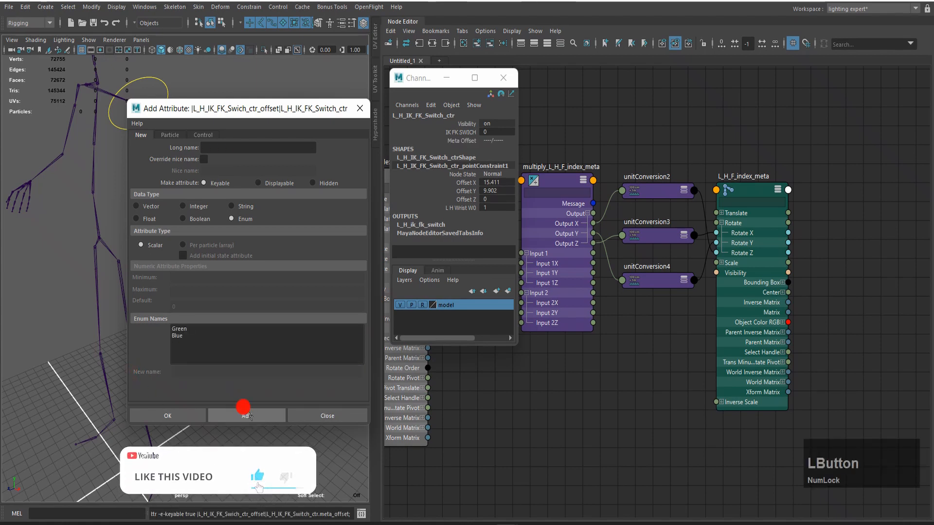
- Lock the switch control's new Meta Offset channel and make it nonkeyable
click(466, 140)
right_click(469, 141)
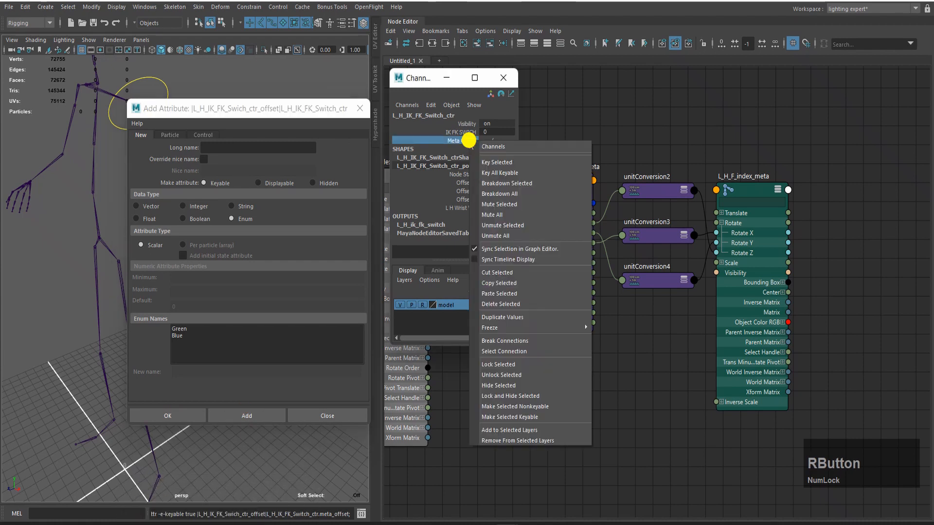
click(528, 408)
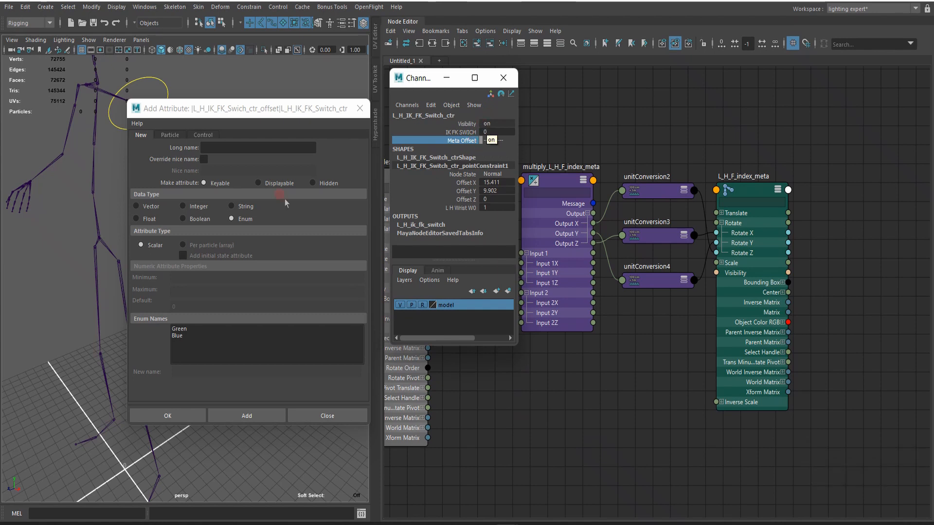
- Add a keyable Float attribute with the long name translate_X to the switch control
click(223, 146)
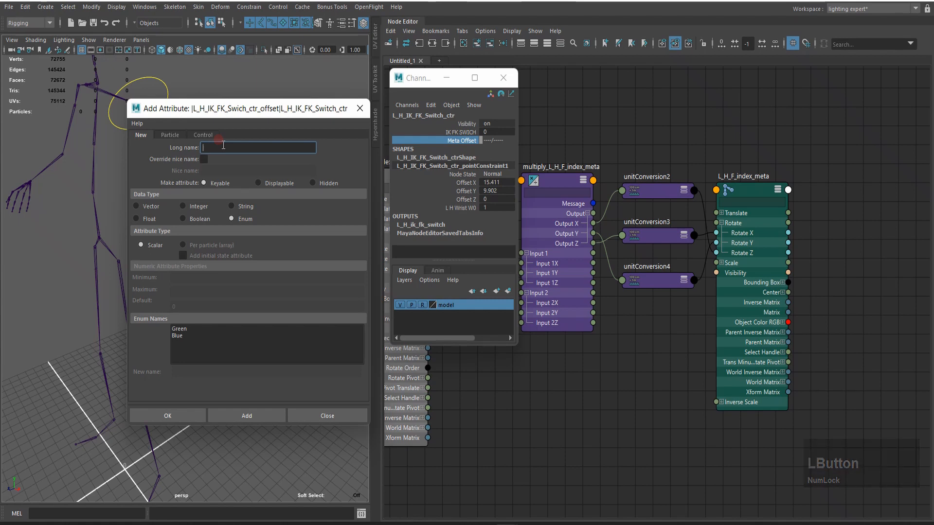
text(translate_X)
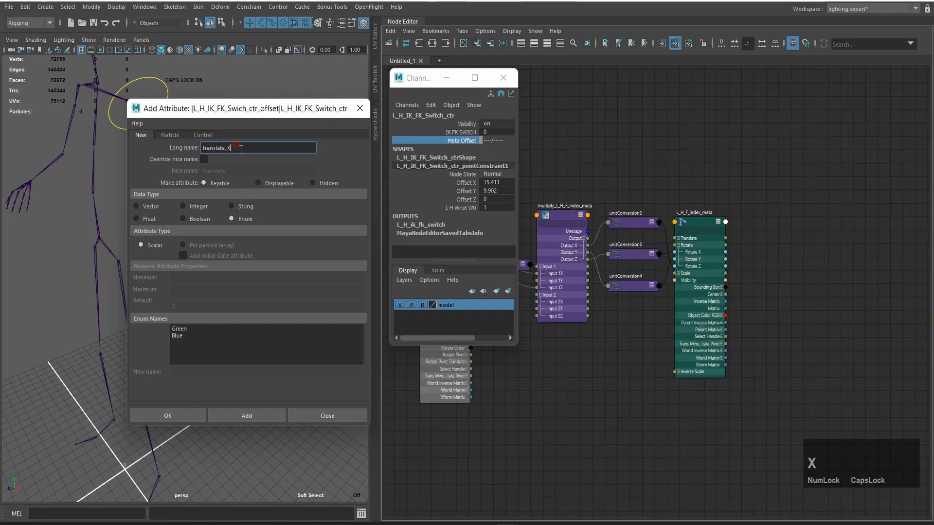
drag(232, 147, 162, 151)
click(144, 222)
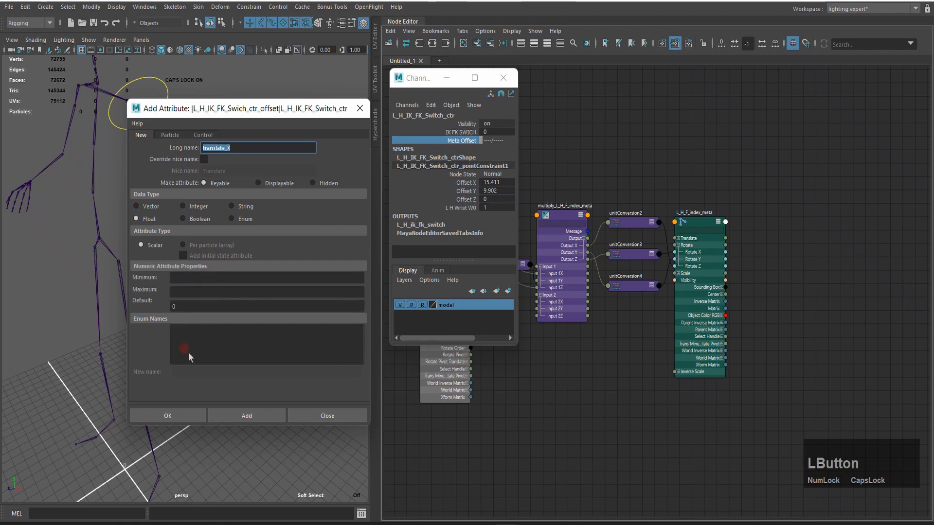
click(246, 416)
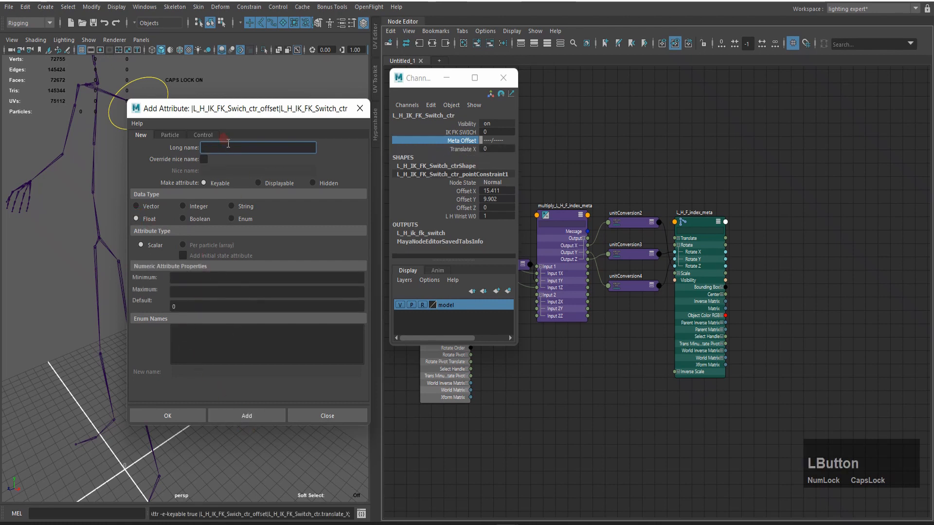
- Add a keyable Float attribute with the long name translate_Z to the switch control
text(translate_X)
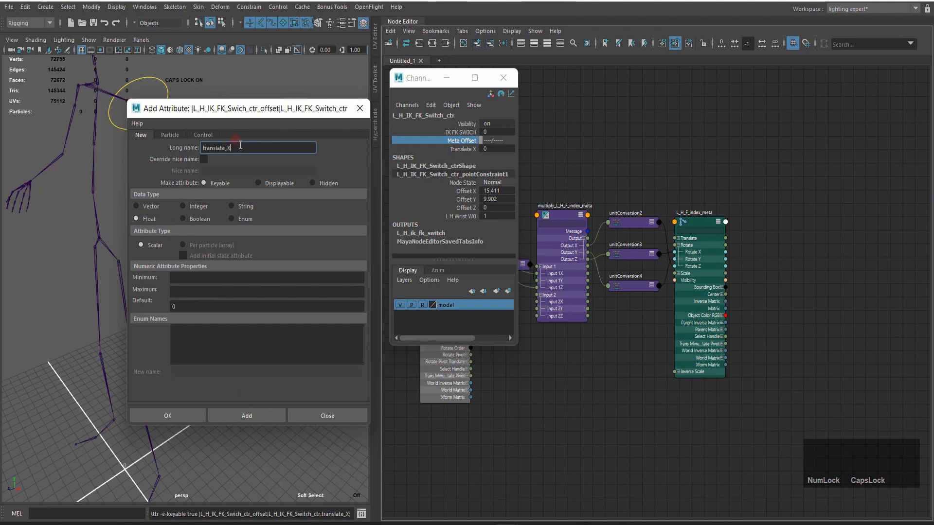
key(BackSpace)
key(Caps_Lock)
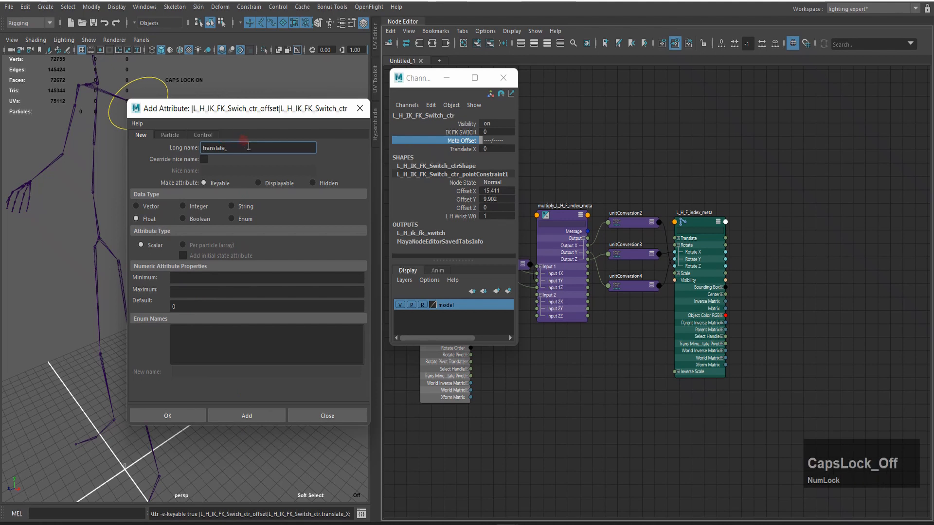
text(Z)
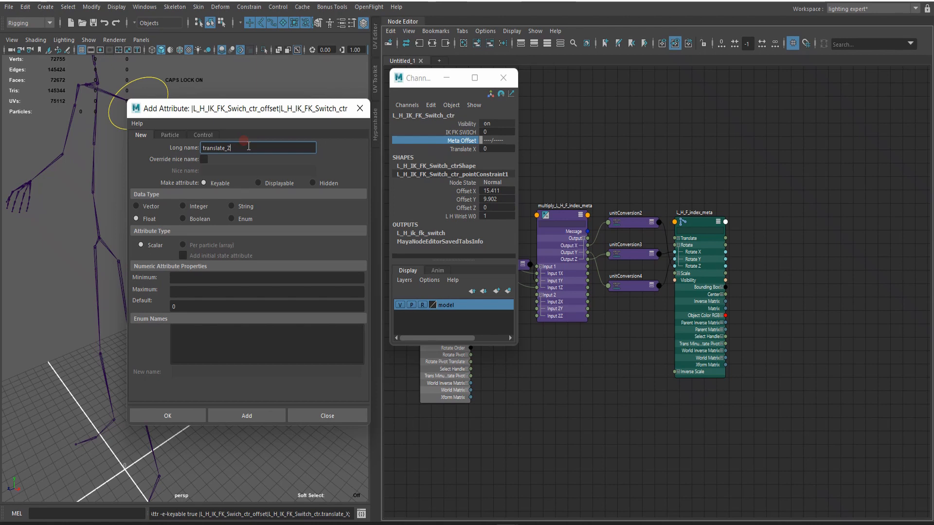
click(247, 416)
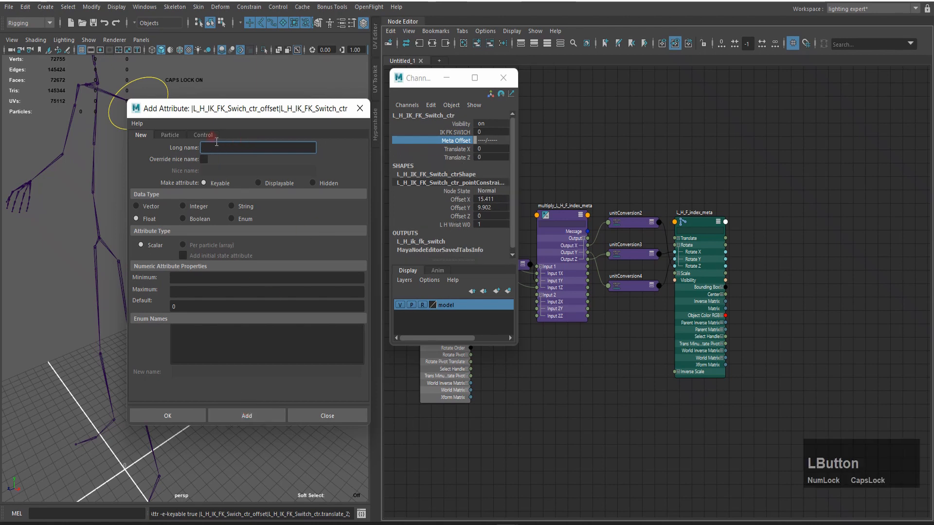
- Add a keyable Float attribute named rotate_Y to the switch control and finish adding attributes
click(208, 147)
key(Caps_Lock)
key(BackSpace)
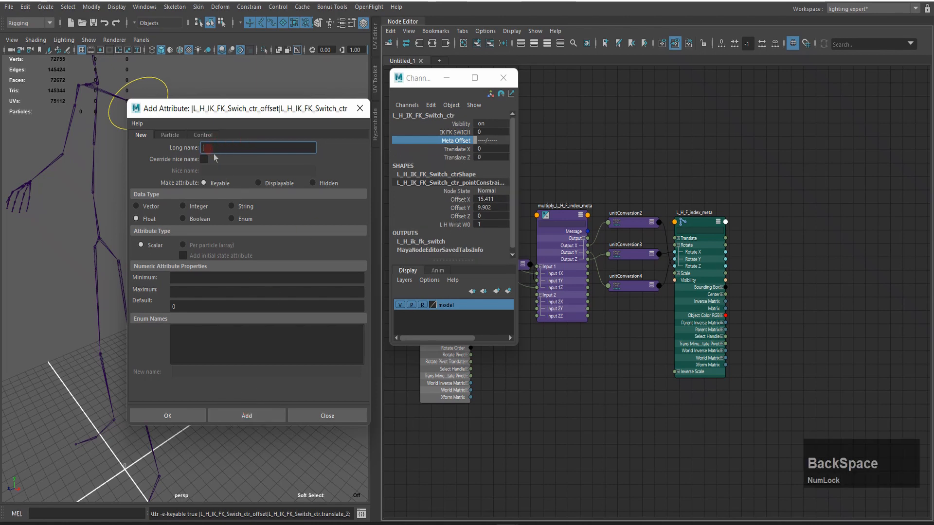
text(rotate_Y)
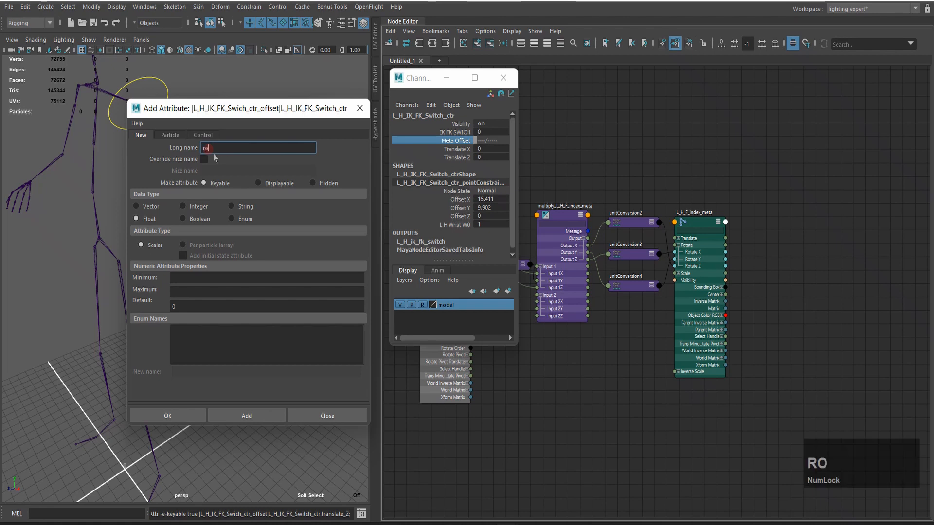
click(165, 416)
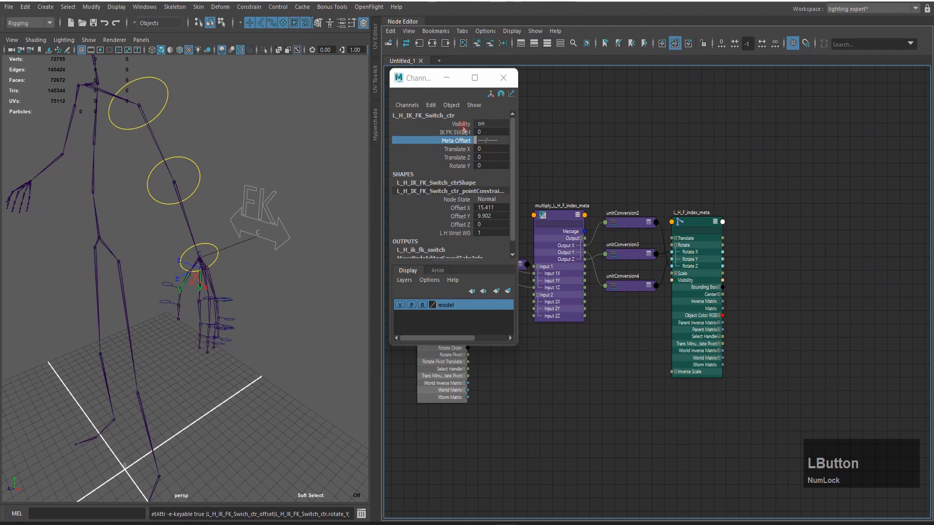
- Check the multiply node's Input 2 values and set the switch control's Translate X to -10, Translate Z to 8 and Rotate Y to 1
drag(427, 77, 362, 78)
click(576, 222)
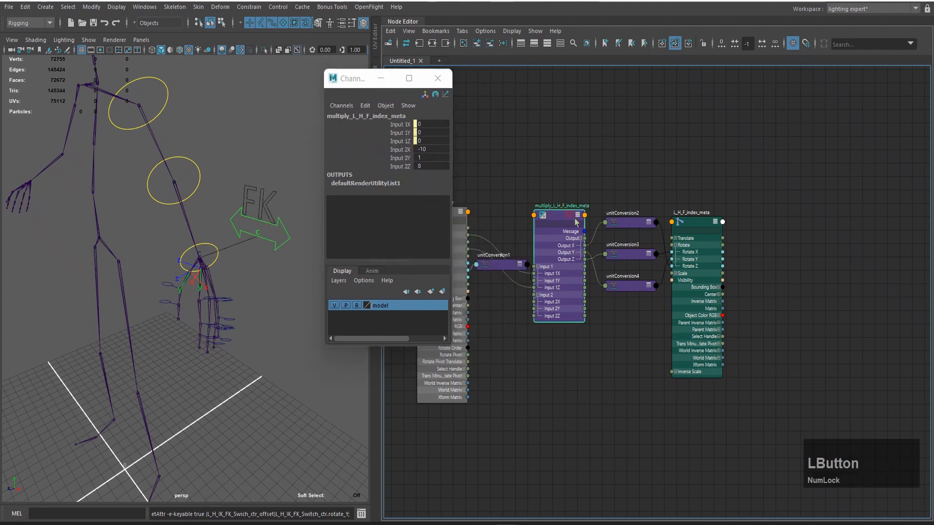
click(276, 239)
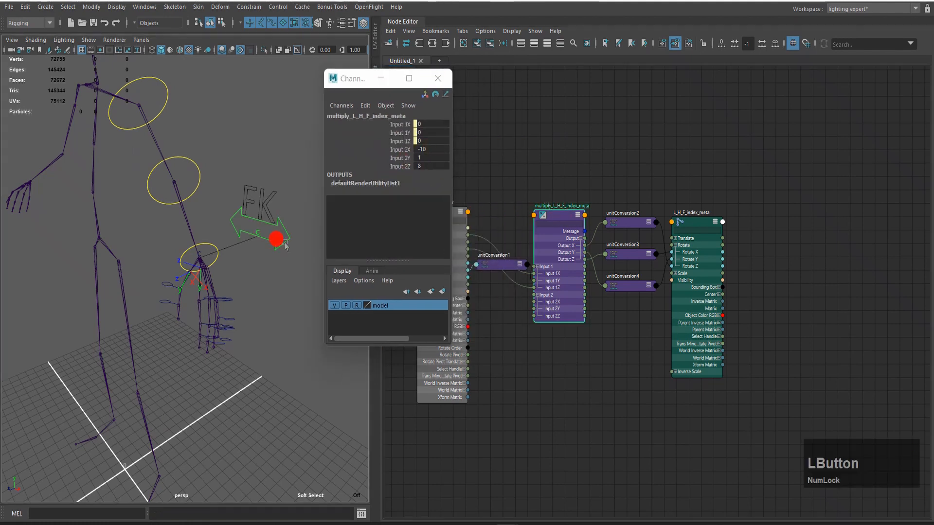
double_click(417, 150)
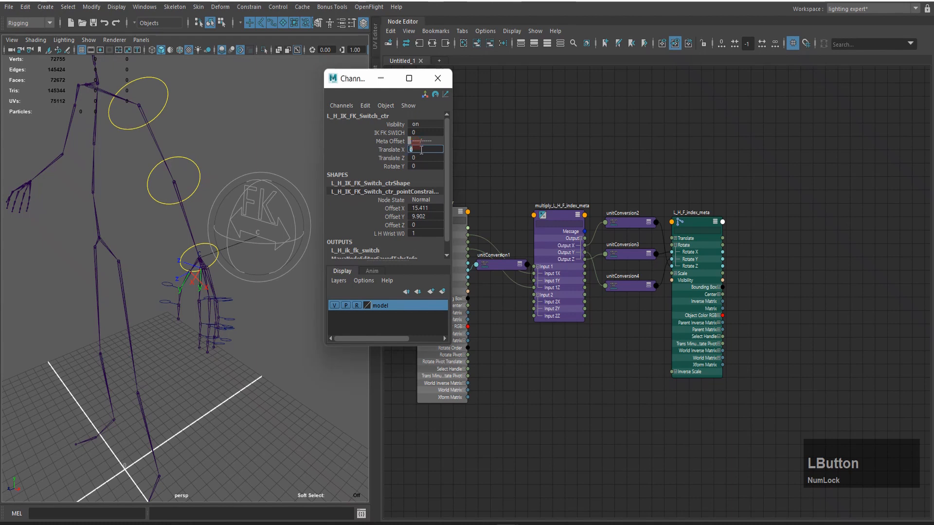
text(-10)
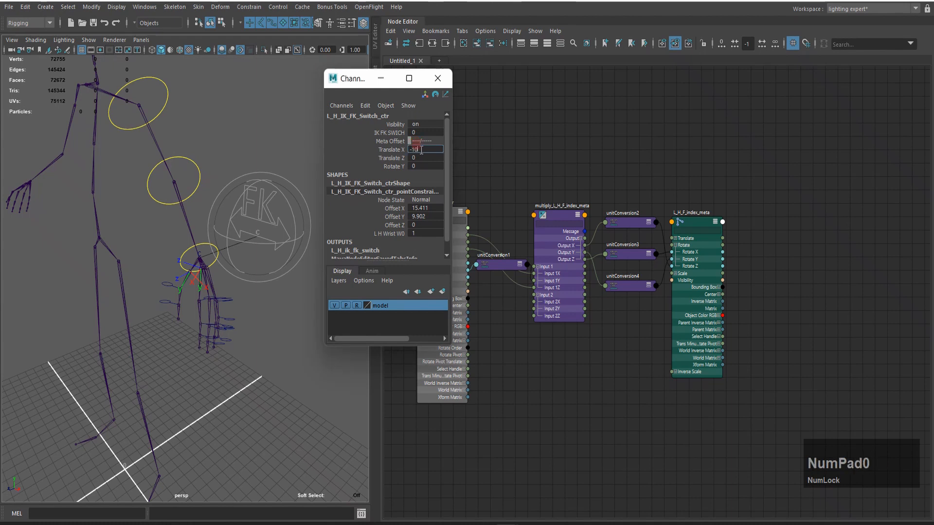
double_click(424, 158)
text(8)
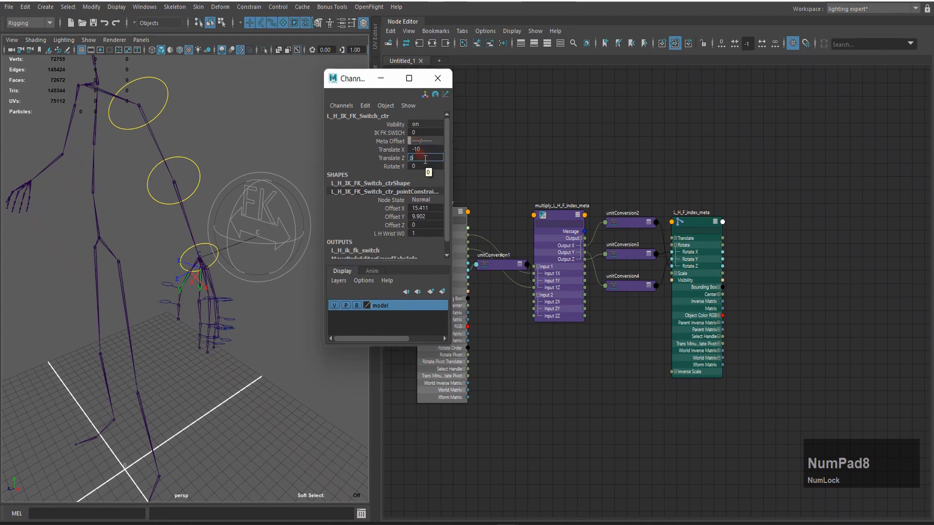
double_click(418, 167)
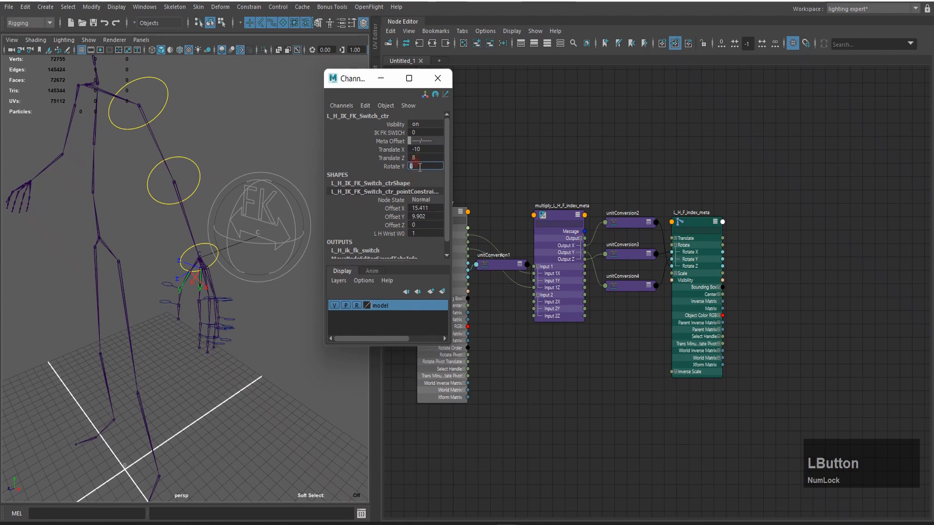
text(1)
key(KP_Enter)
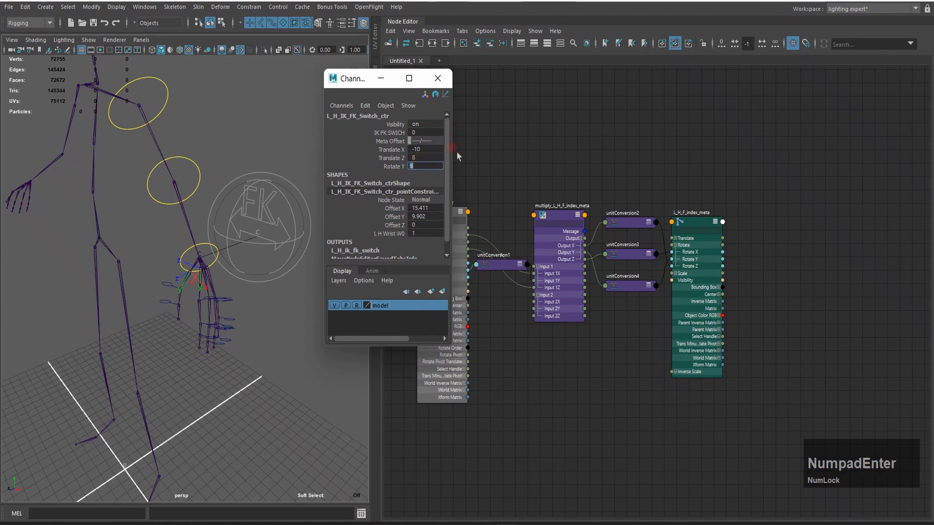
- Add L_H_IK_FK_Switch_ctr to the node graph without its shape node, and place it fully expanded beside the multiply node
drag(355, 79, 288, 70)
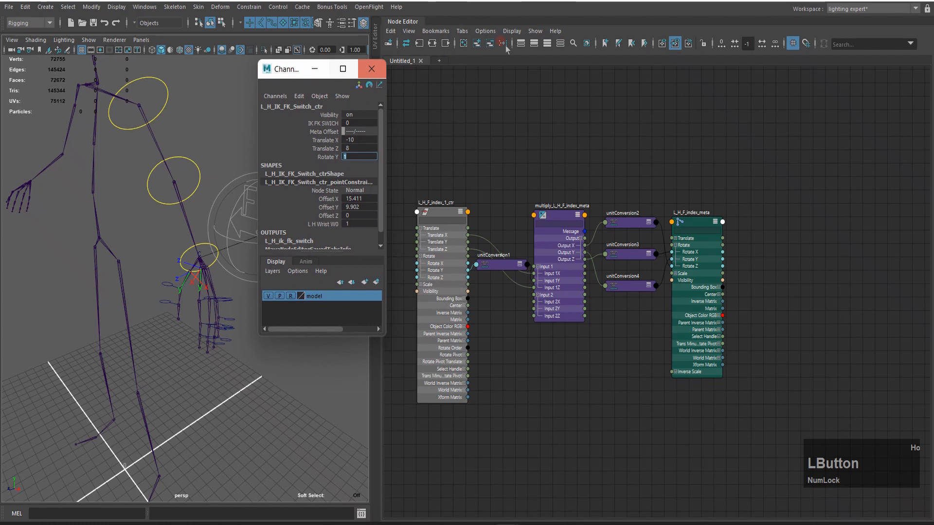
click(477, 44)
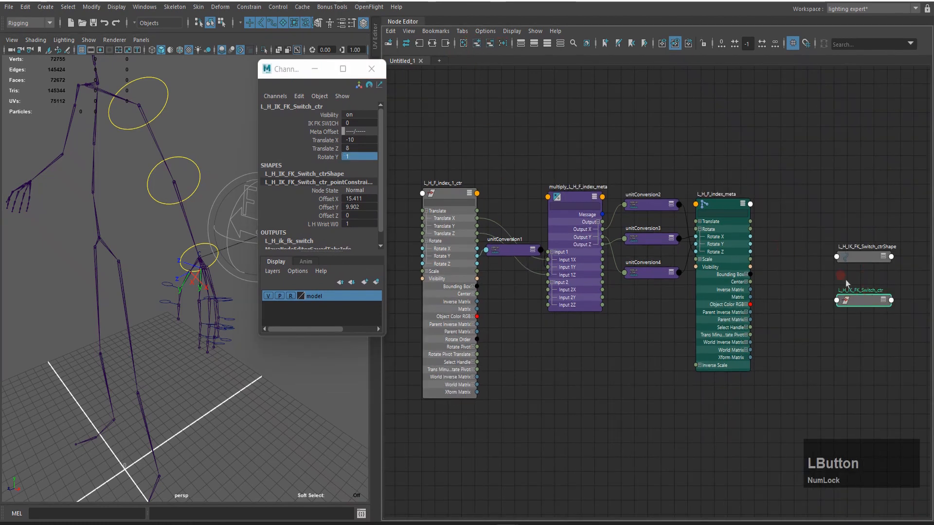
drag(850, 234, 889, 271)
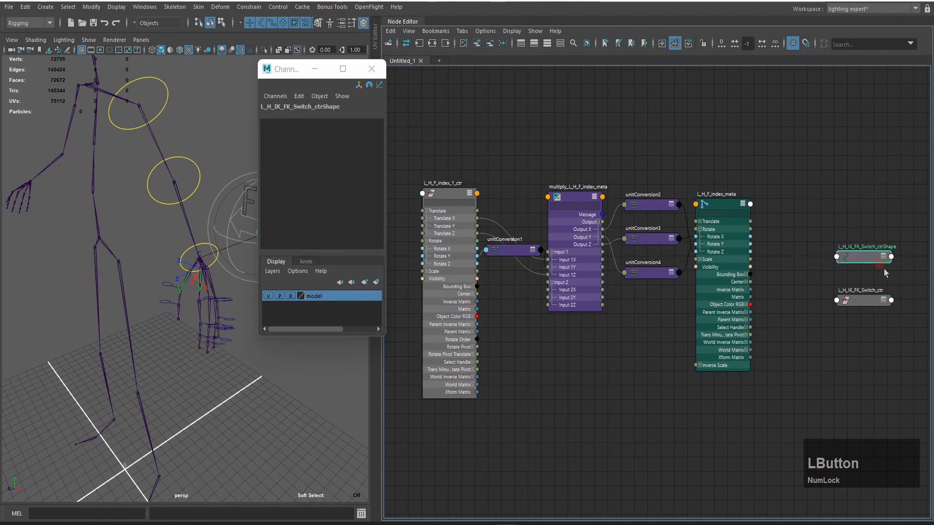
click(490, 44)
drag(861, 299, 804, 210)
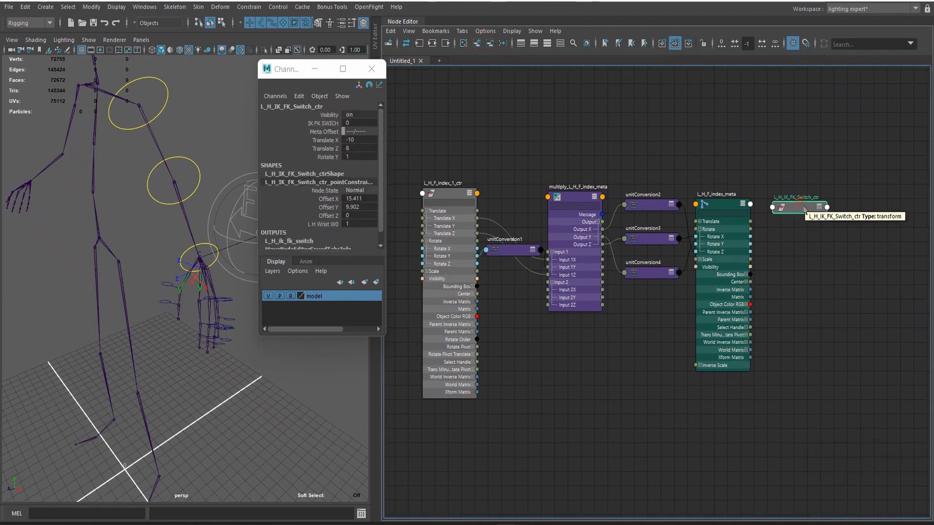
key(3)
drag(803, 215, 512, 116)
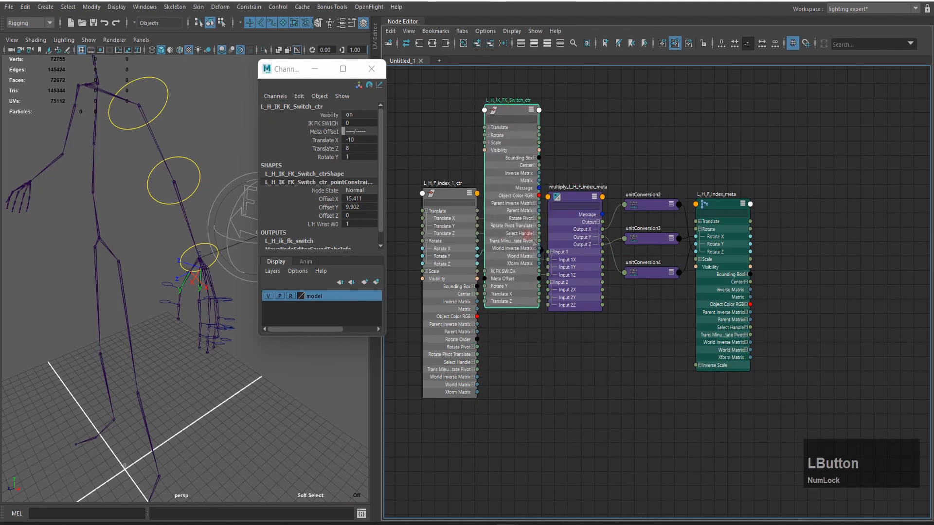
- Connect the switch control's Translate X, Rotate Y and Translate Z to Input 2X, 2Y and 2Z of multiply_L_H_F_index_meta
alt+right_drag(562, 299, 696, 284)
drag(533, 255, 556, 303)
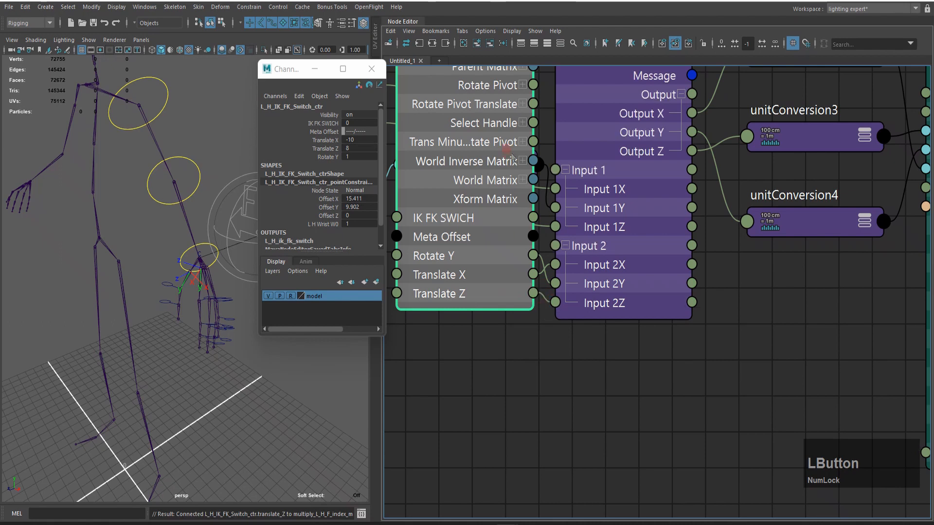
drag(512, 157, 484, 164)
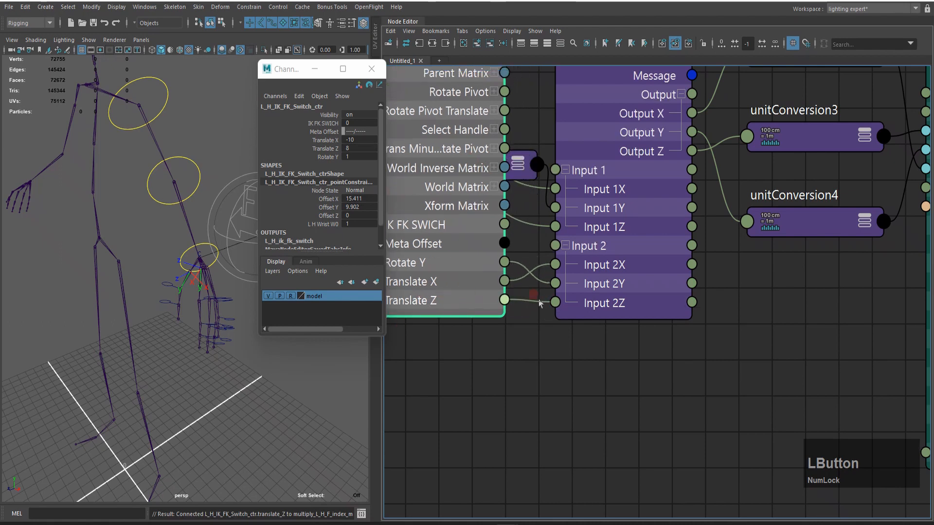
- Review the Input 1 and Input 2 channels of multiply_L_H_F_index_meta and select the IK/FK switch control's node
scroll(539, 303, down, 3)
scroll(573, 292, down, 2)
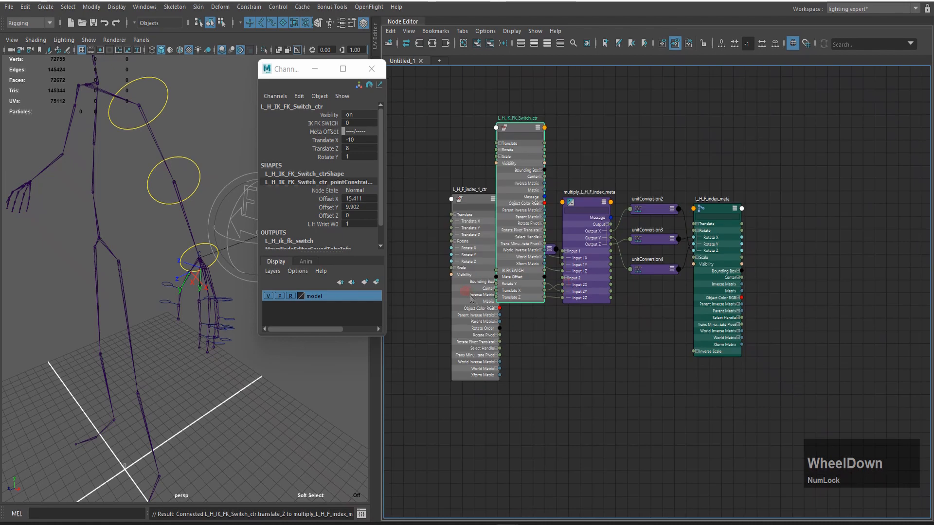
click(588, 208)
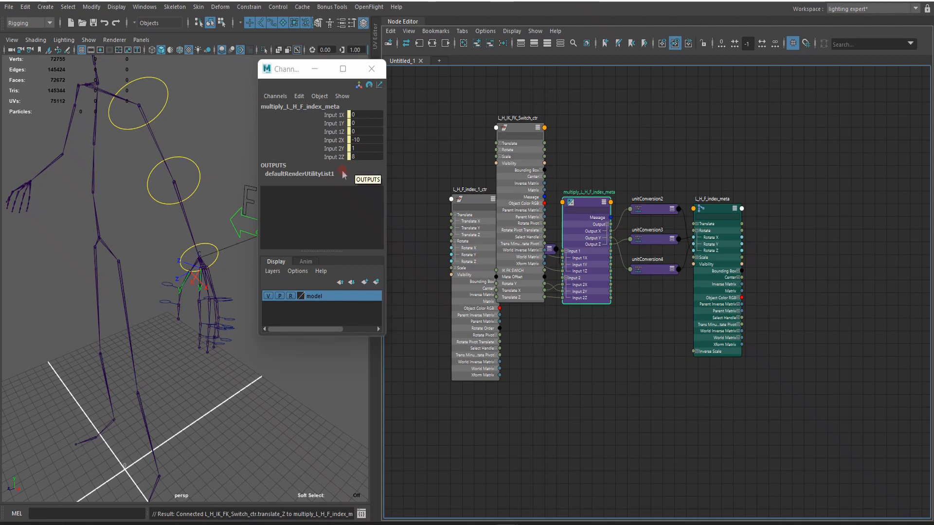
click(516, 127)
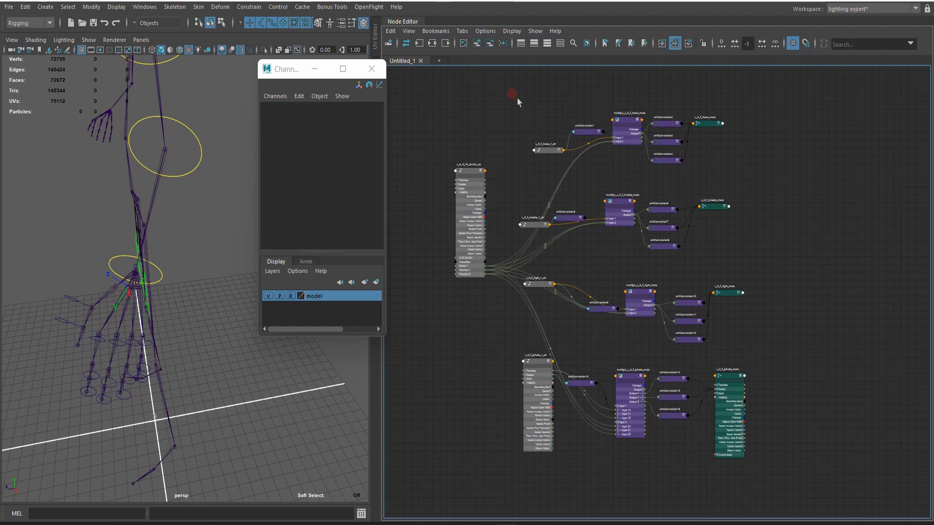
- Clear the finished finger networks from the graph, keeping the switch control, and add L_H_F_thumb_1_ctr and L_H_F_thumb_meta
drag(517, 98, 840, 483)
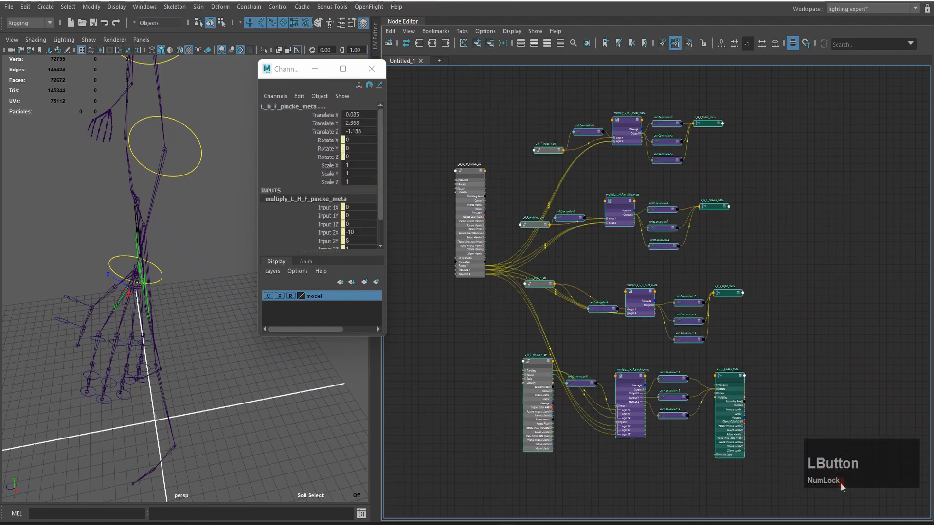
click(491, 43)
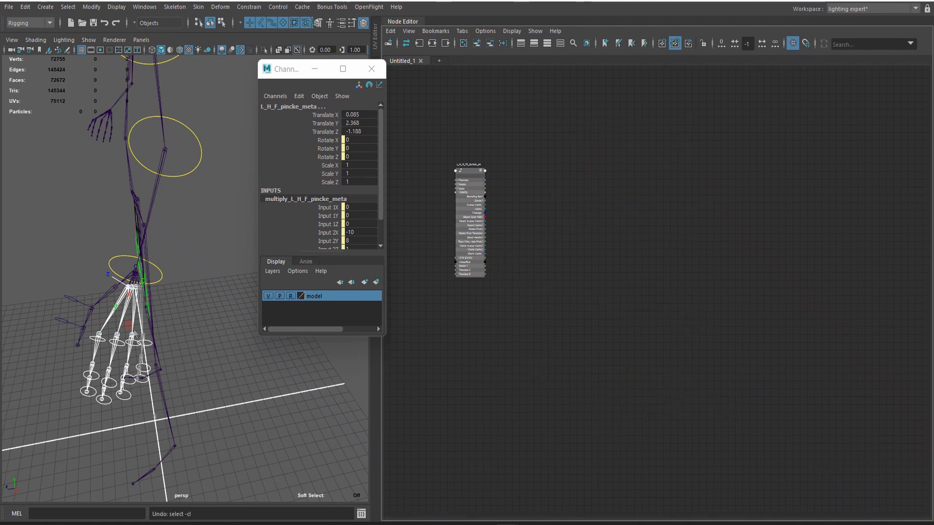
drag(68, 267, 76, 309)
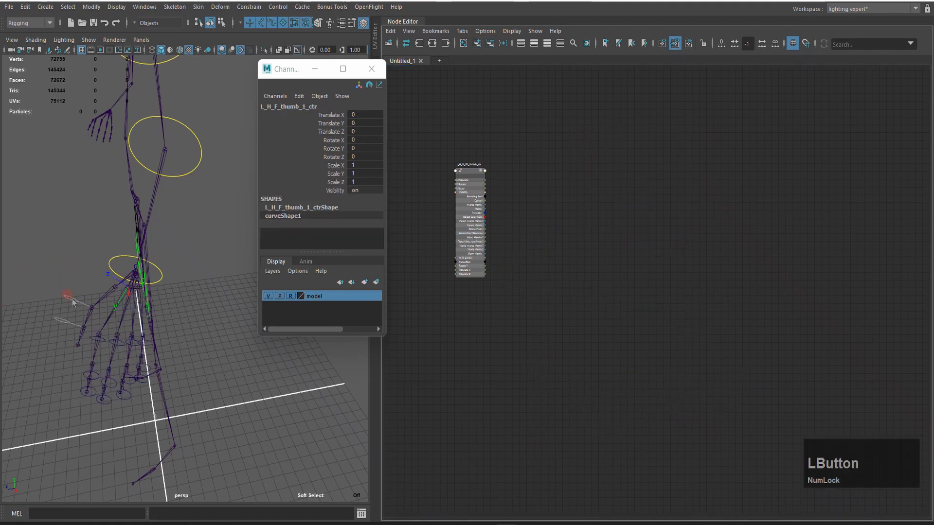
shift+click(113, 301)
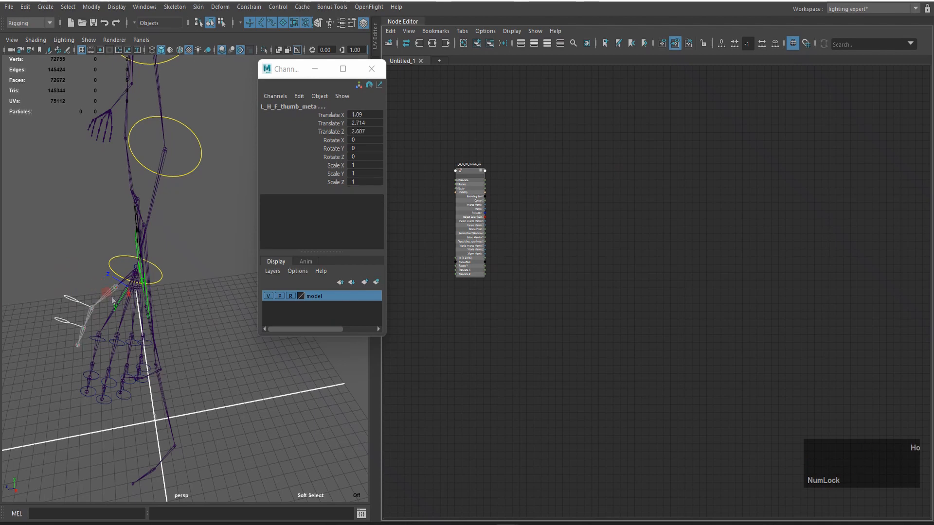
click(477, 46)
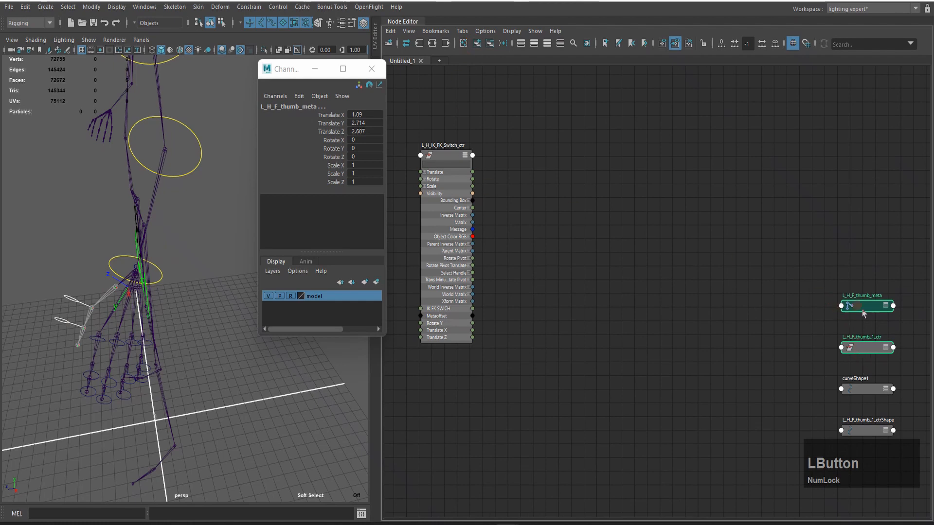
- Move the two thumb nodes near the switch control's node and remove curveShape1 and L_H_F_thumb_1_ctrShape from the graph
drag(864, 314, 597, 208)
click(671, 221)
drag(830, 389, 886, 446)
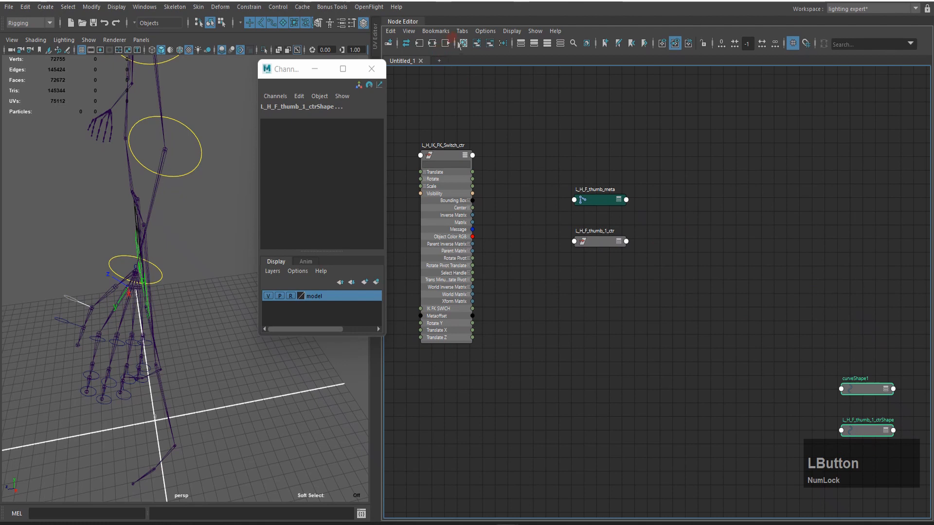
click(489, 45)
- Place L_H_F_thumb_1_ctr between the switch control and L_H_F_thumb_meta, and show all attributes on both thumb nodes
drag(576, 242, 514, 200)
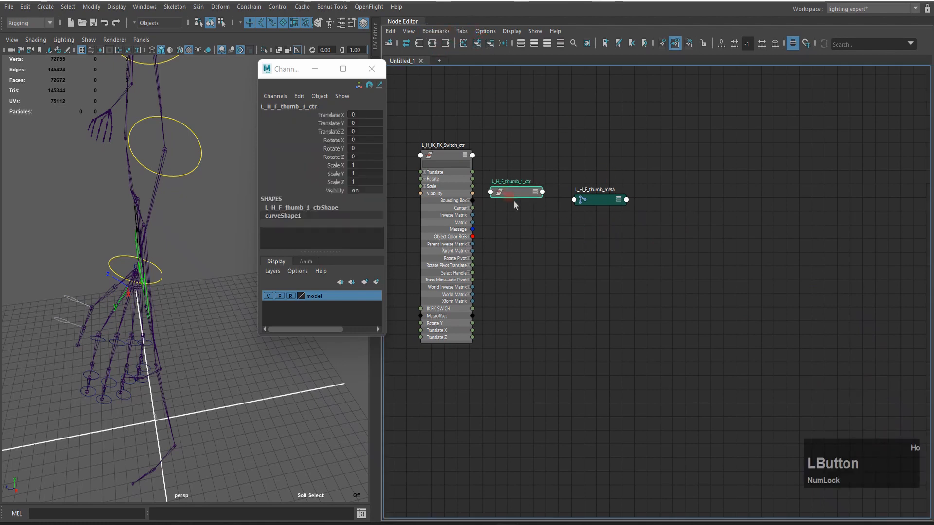
drag(601, 208, 634, 209)
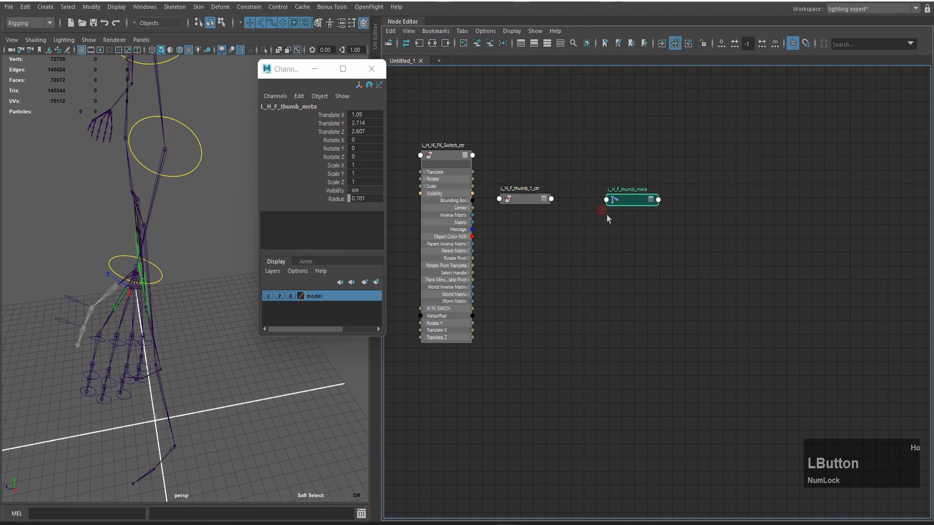
drag(515, 141, 655, 248)
key(3)
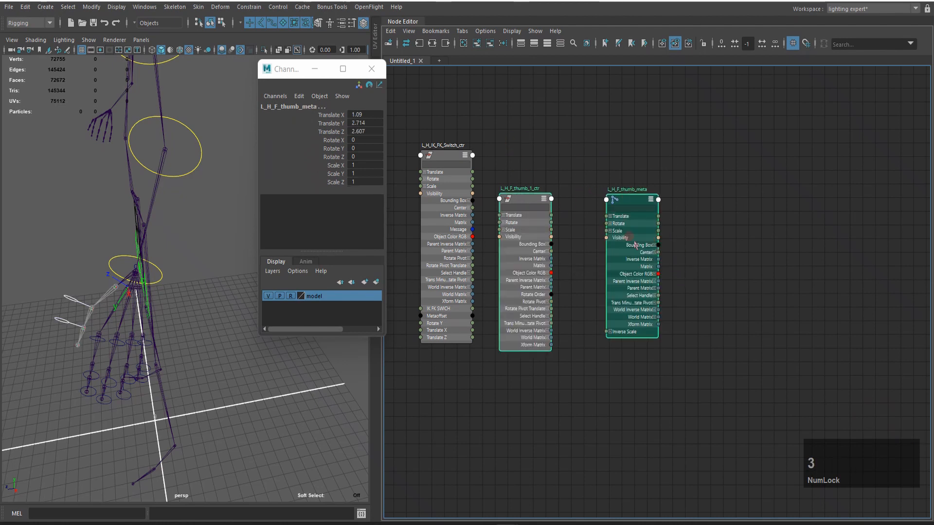
click(678, 164)
- Move L_H_F_thumb_meta farther from the thumb control and create a multiplyDivide node in the gap between them
scroll(644, 176, up, 3)
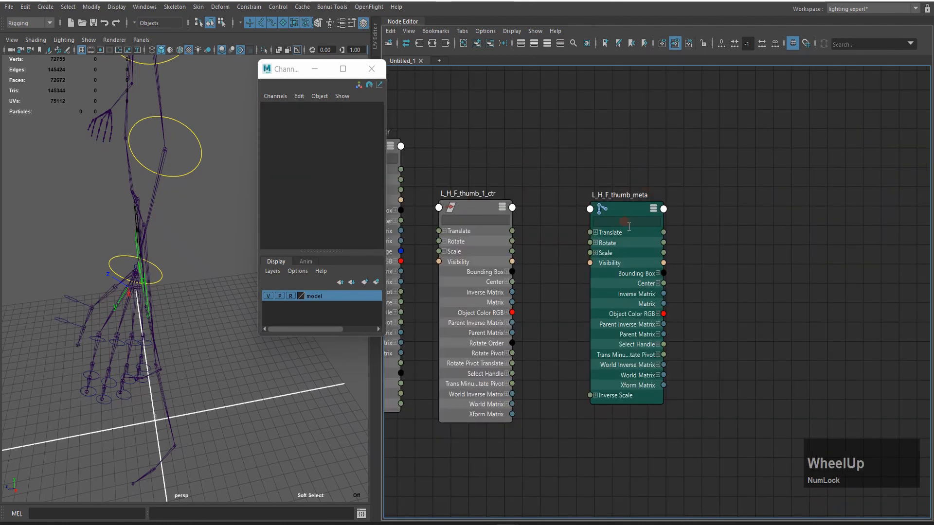
drag(652, 197, 559, 247)
key(Tab)
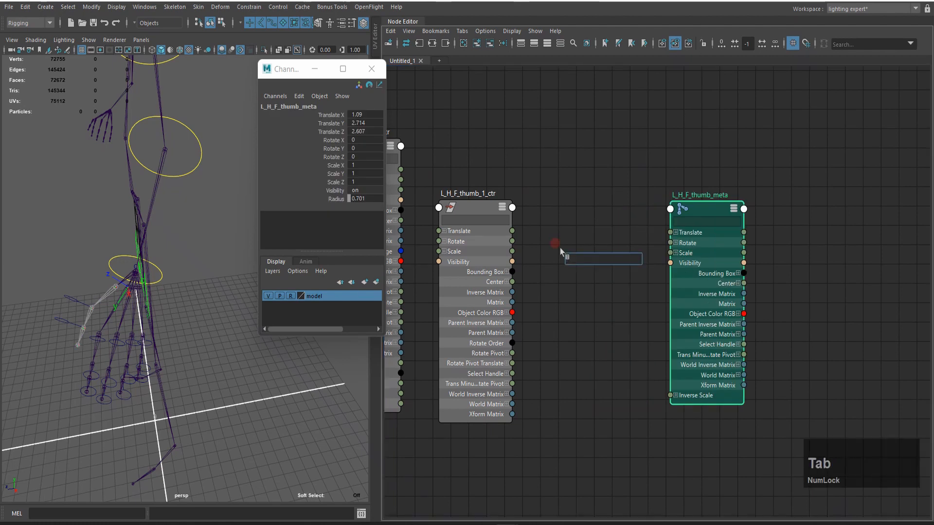
text(mul)
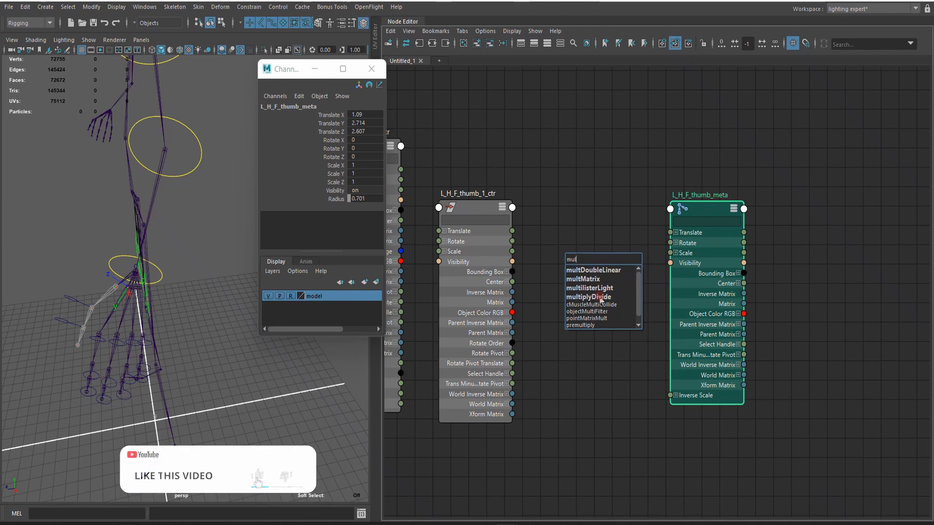
click(600, 297)
- Rename the new multiplyDivide node as multiply_L_H_F_thumb_meta, reusing the copied name of the thumb meta joint
click(732, 195)
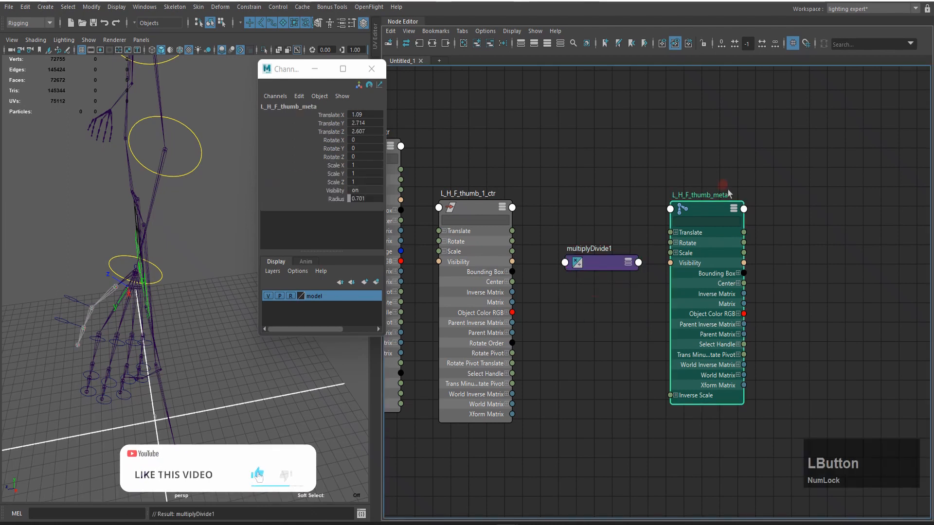
double_click(735, 195)
key(ctrl+c)
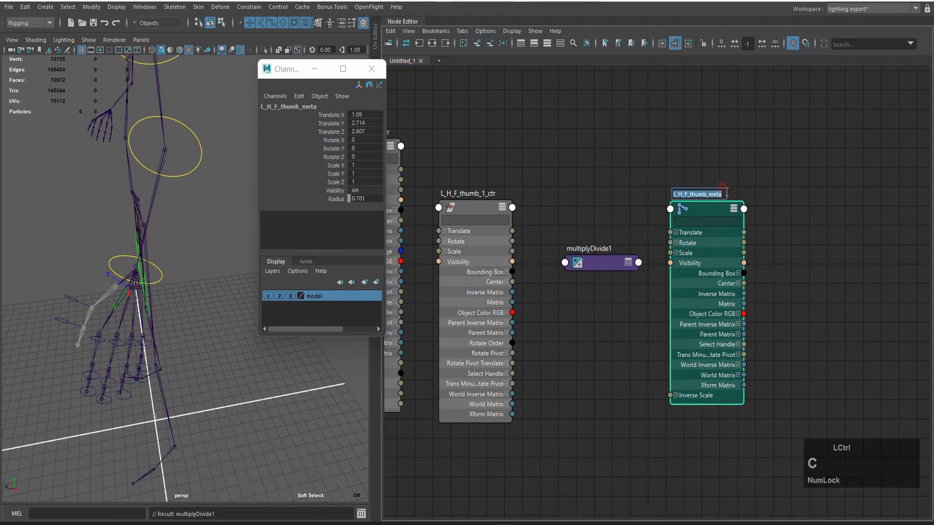
double_click(602, 248)
drag(607, 247, 594, 247)
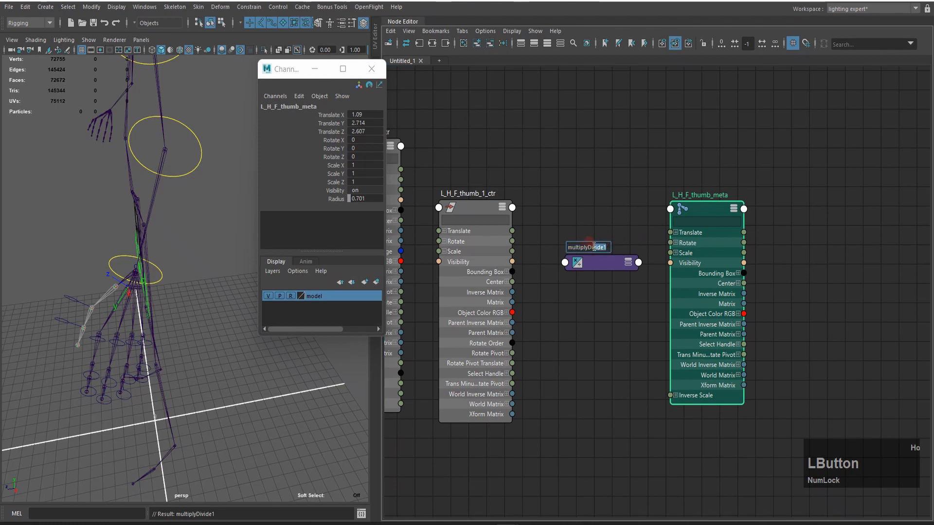
key(BackSpace)
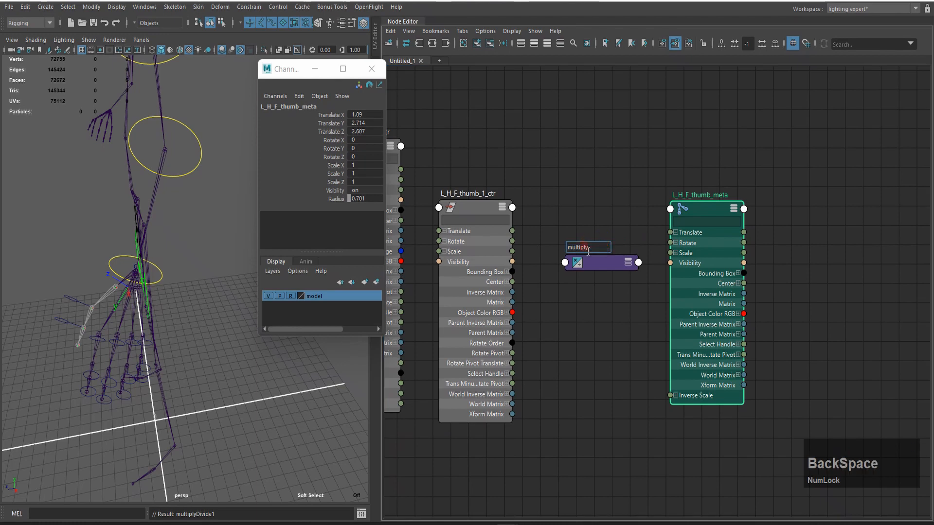
key(ctrl+v)
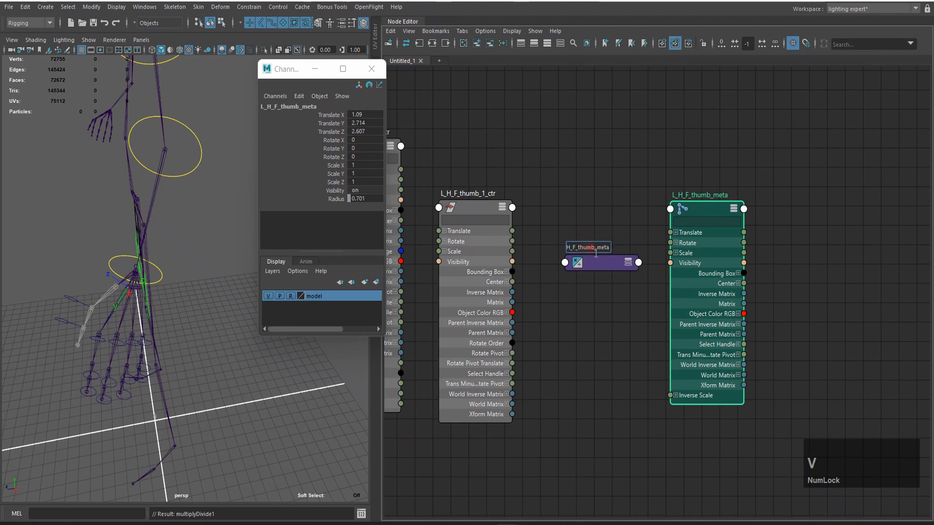
key(Return)
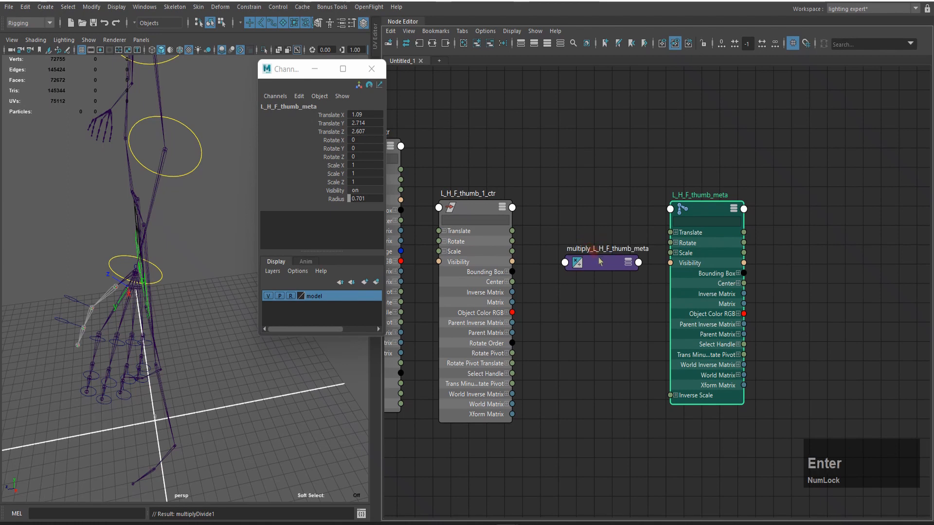
- Expand the multiply node's Input 1, Input 2 and Output attributes, and the Translate and Rotate attributes of L_H_F_thumb_1_ctr
click(600, 262)
key(3)
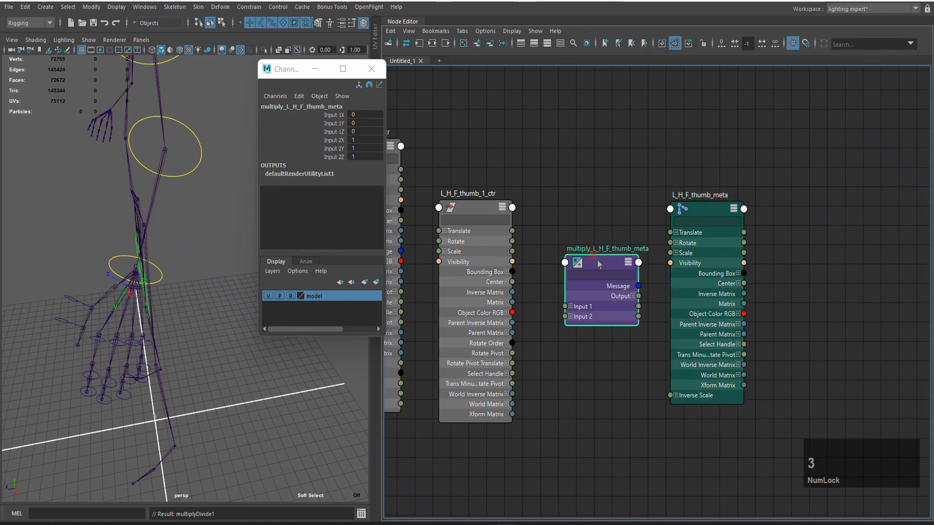
click(570, 306)
click(570, 347)
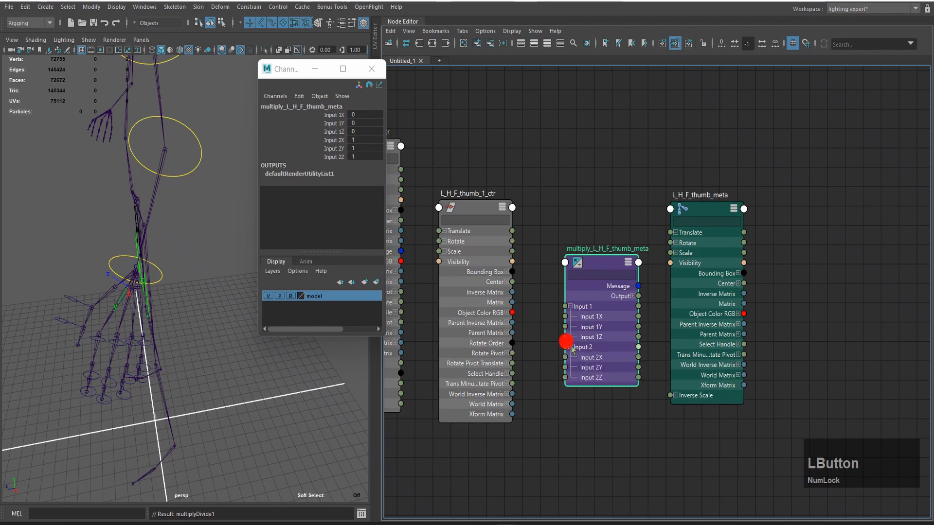
click(634, 296)
click(444, 231)
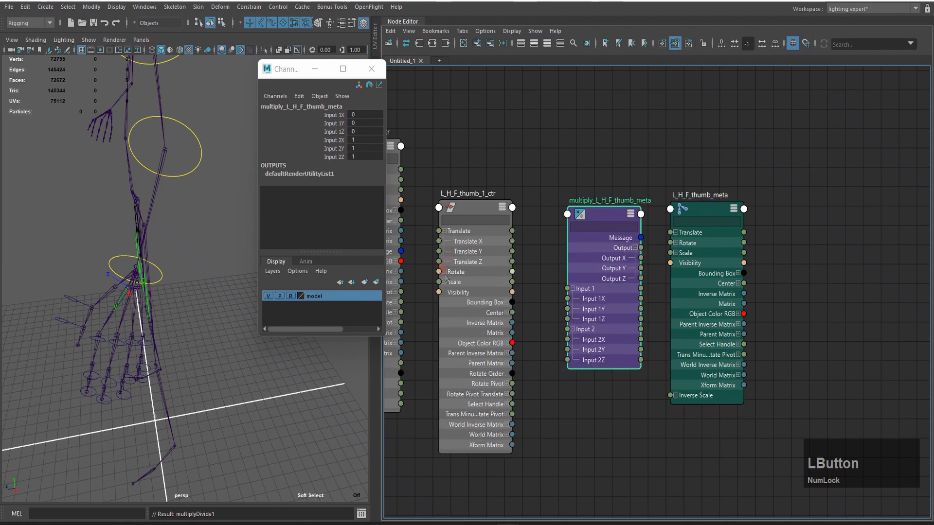
click(444, 272)
- Connect L_H_F_thumb_1_ctr's Translate X, Rotate Y and Translate Z to the multiply node's Input 1X, 1Y and 1Z
drag(512, 241, 568, 299)
drag(512, 262, 567, 319)
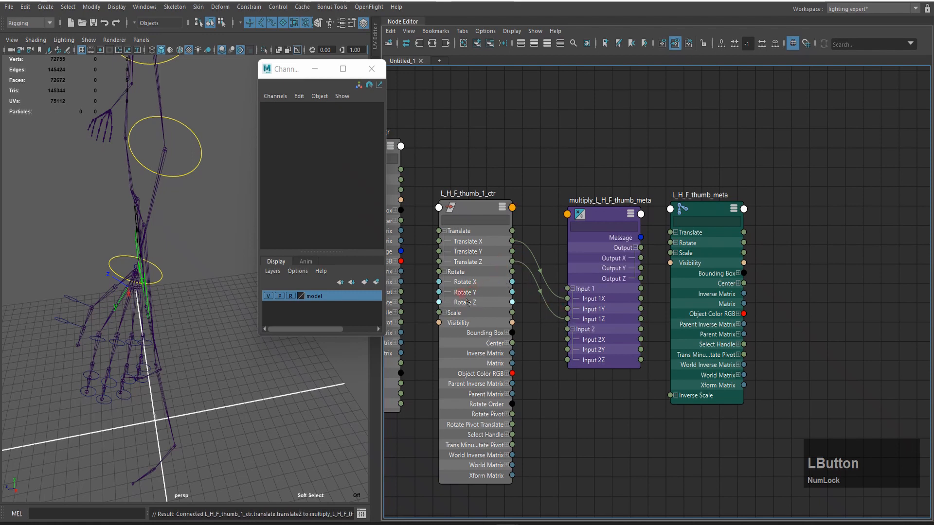
drag(513, 292, 568, 309)
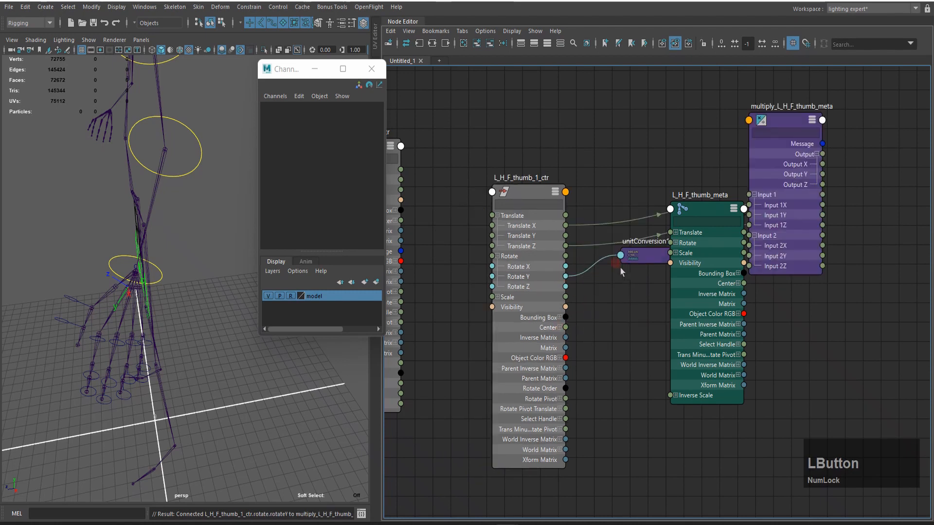
- Spread the nodes out and connect the multiply node's Output X, Y and Z to L_H_F_thumb_meta's Rotate Z, Y and X
drag(682, 210, 870, 155)
drag(660, 257, 617, 317)
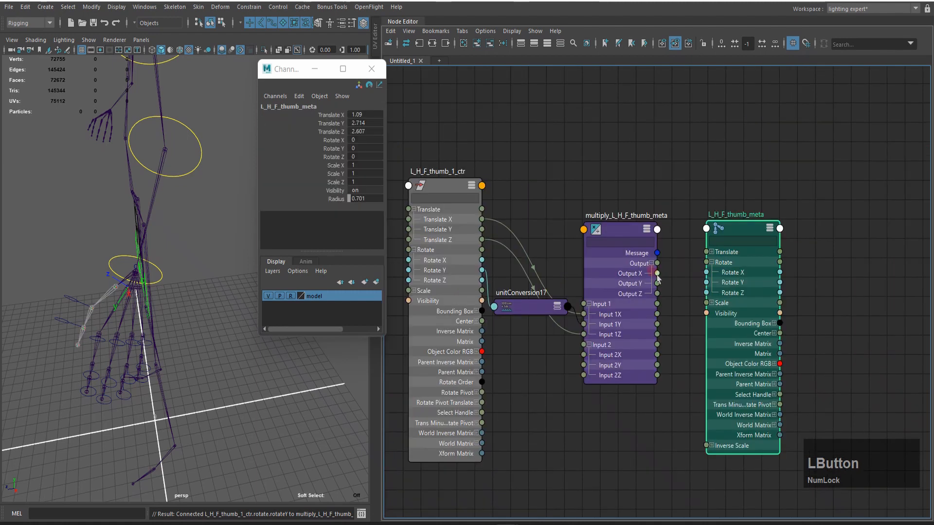
drag(658, 275, 719, 293)
middle_drag(681, 315, 569, 290)
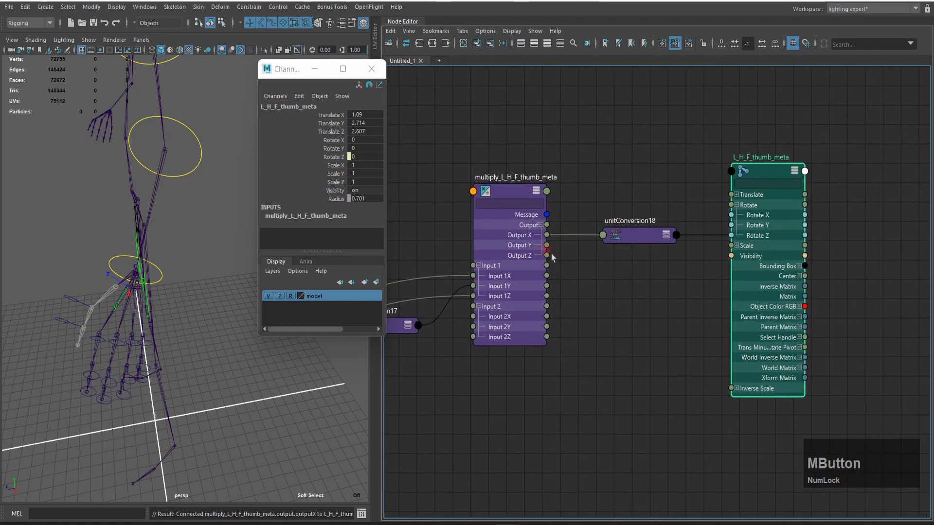
middle_drag(552, 258, 509, 279)
drag(505, 277, 704, 237)
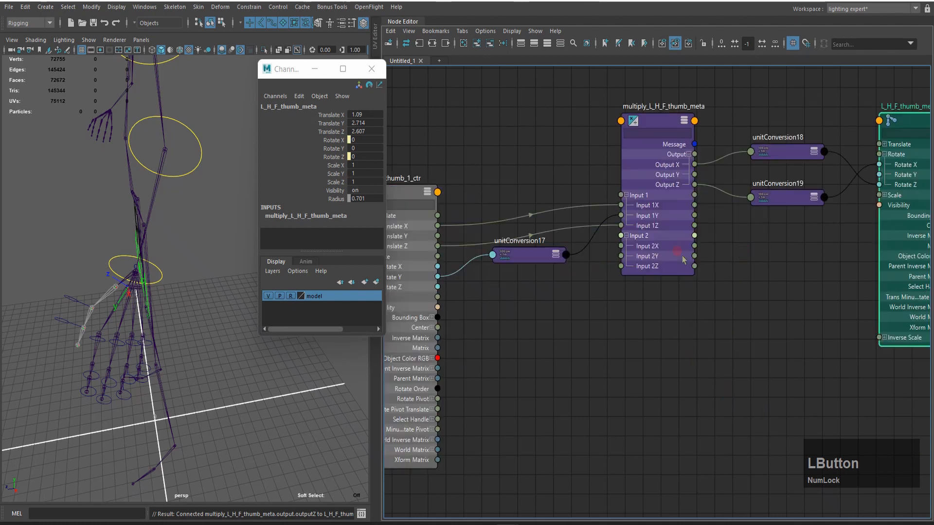
middle_drag(747, 263, 577, 324)
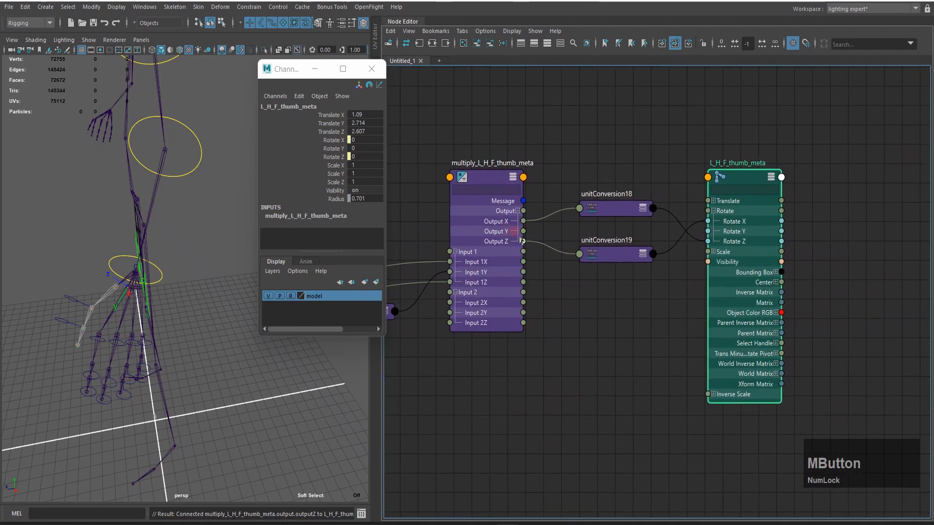
drag(524, 231, 715, 233)
scroll(703, 328, down, 3)
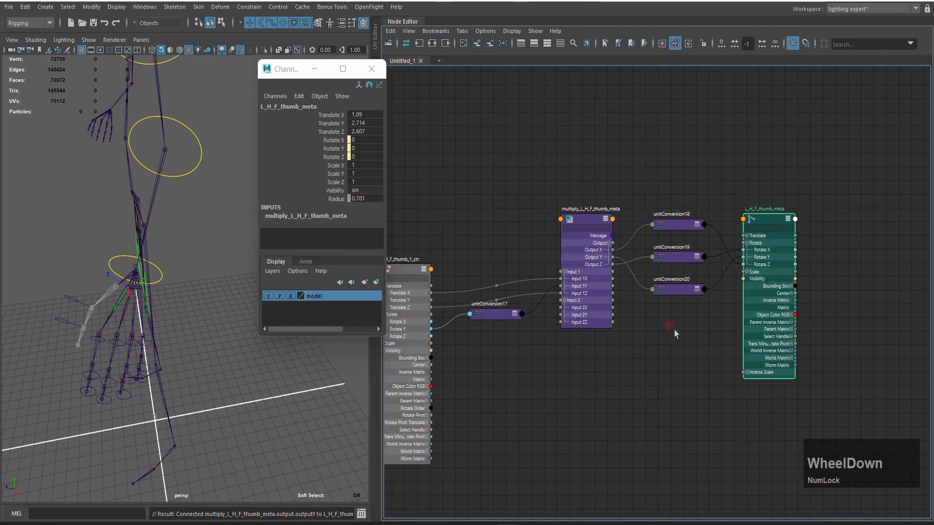
- Set Input 2X, 2Y and 2Z of multiply_L_H_F_thumb_meta to -10, 2 and 10
scroll(584, 288, up, 3)
click(578, 162)
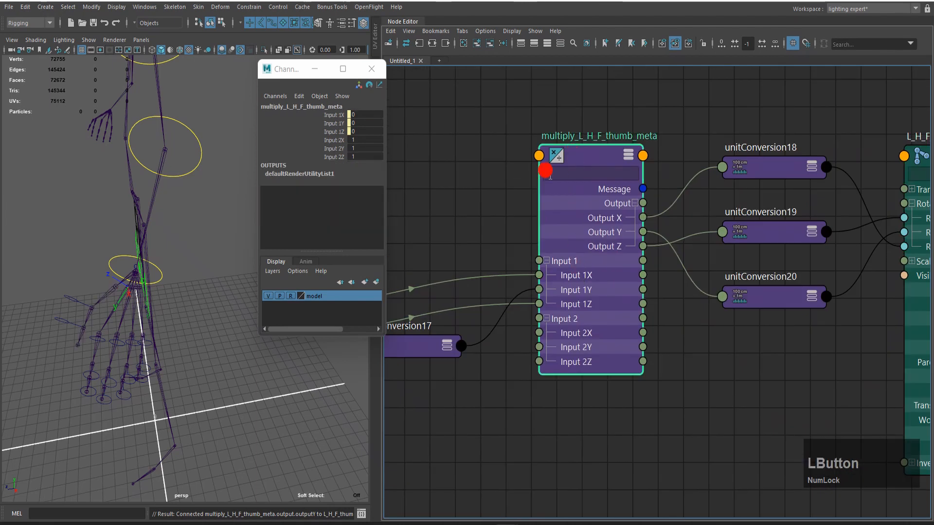
drag(302, 89, 425, 107)
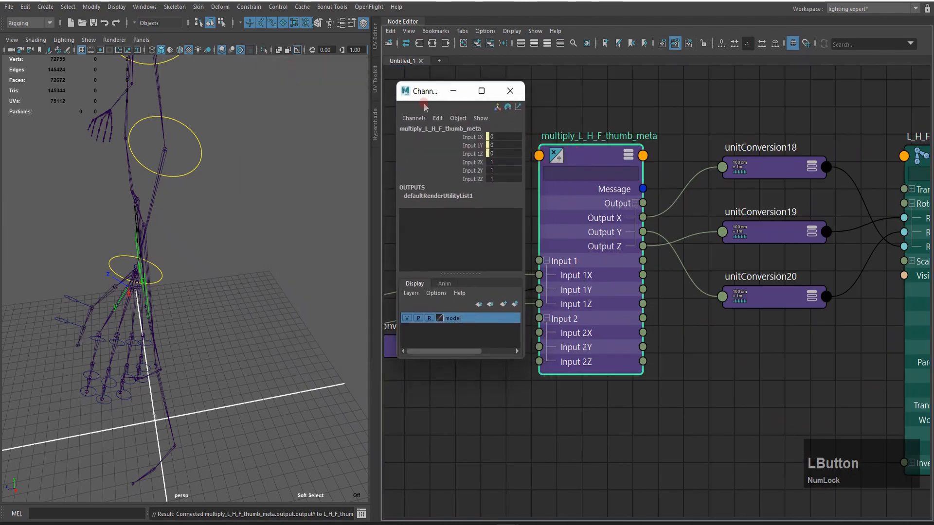
double_click(513, 162)
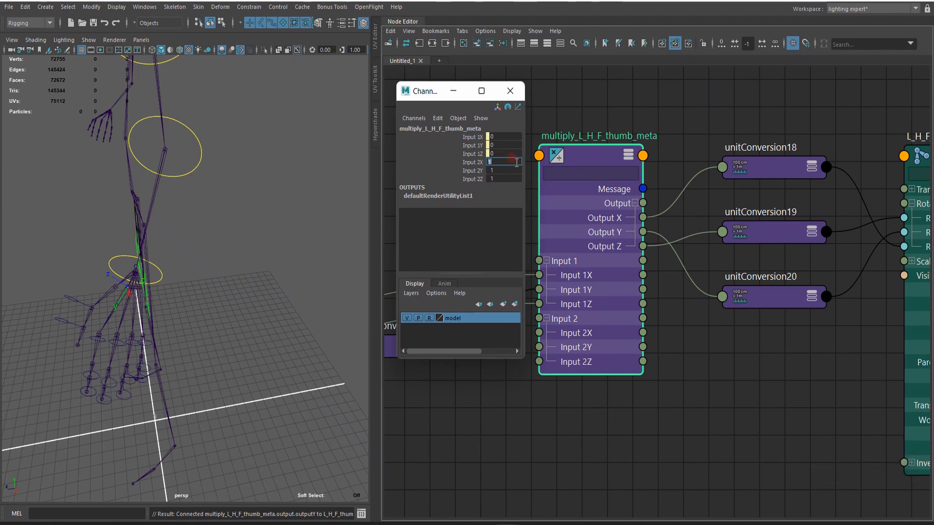
double_click(516, 163)
text(-10)
click(501, 171)
key(BackSpace)
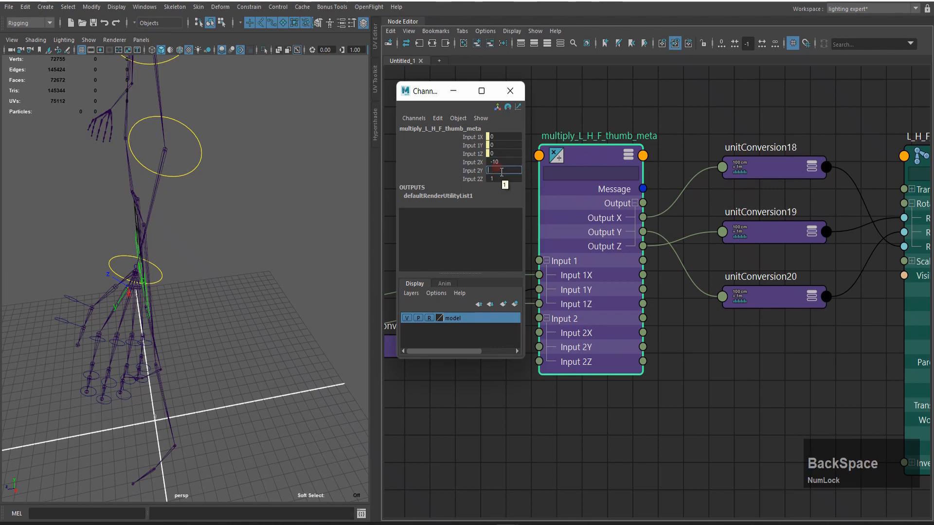
text(2)
double_click(503, 178)
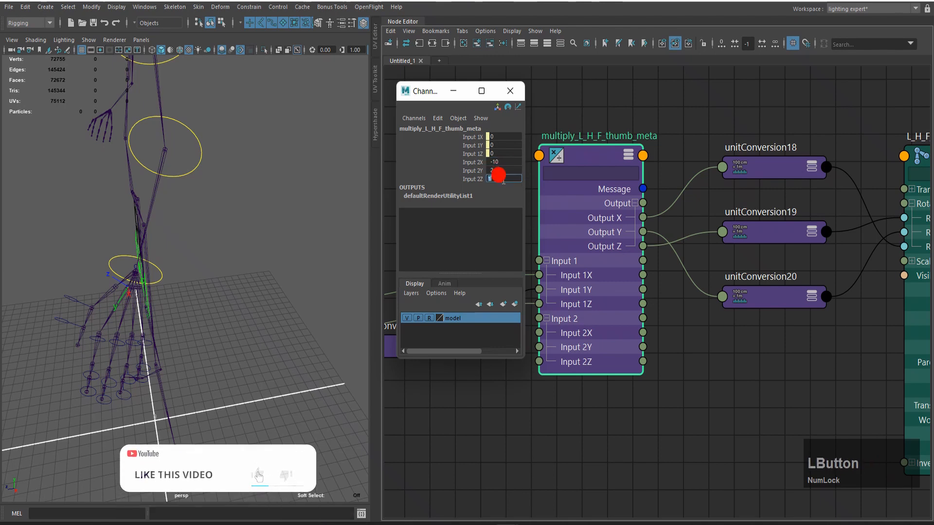
text(8)
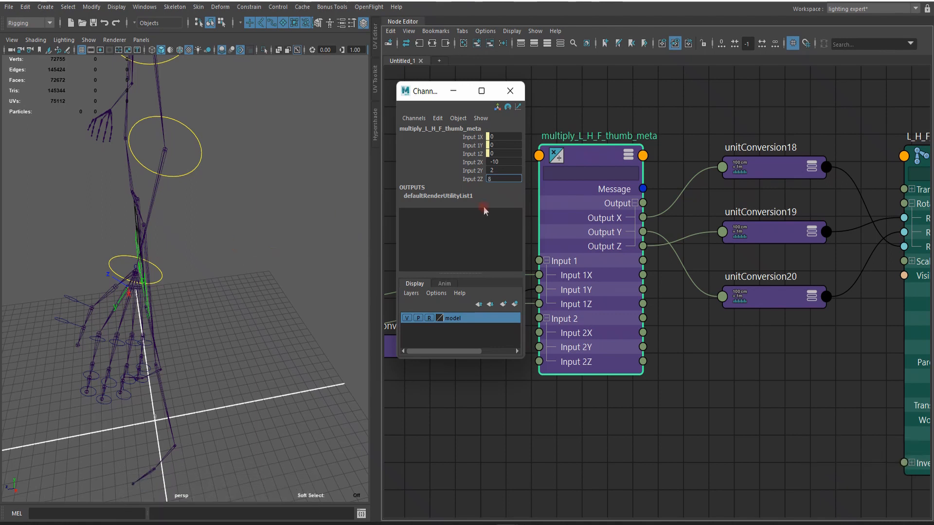
key(BackSpace)
text(10)
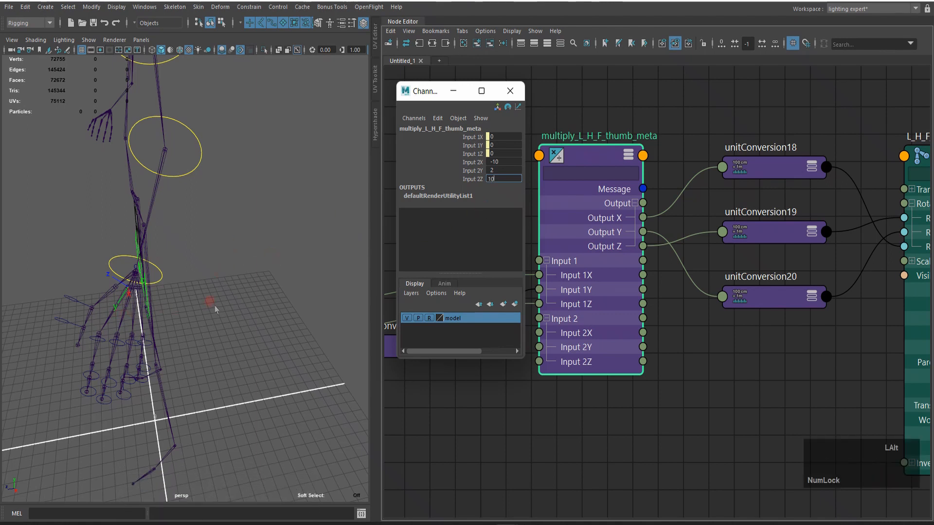
- Test the thumb meta joint's response by rotating L_H_F_thumb_1_ctr around its Y axis, and undo the rotation
scroll(303, 259, down, 4)
alt+drag(340, 267, 342, 266)
drag(199, 273, 197, 287)
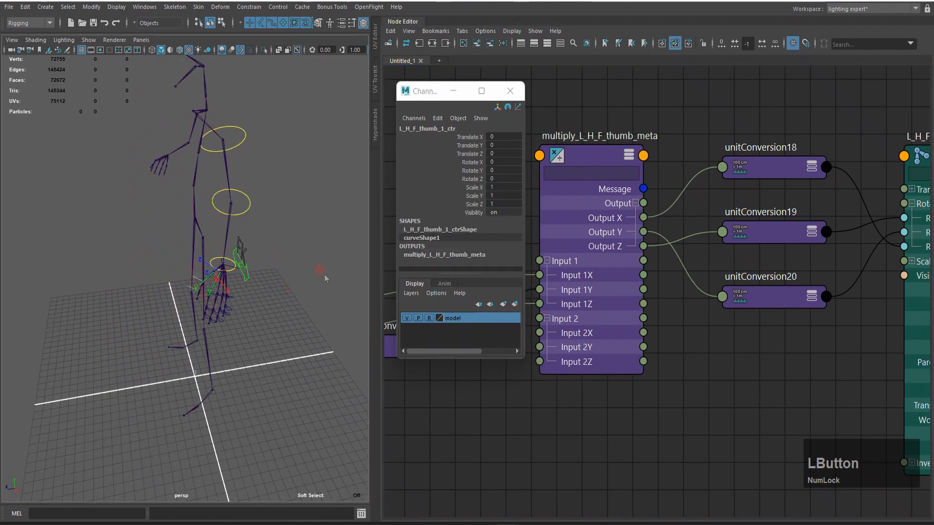
key(f)
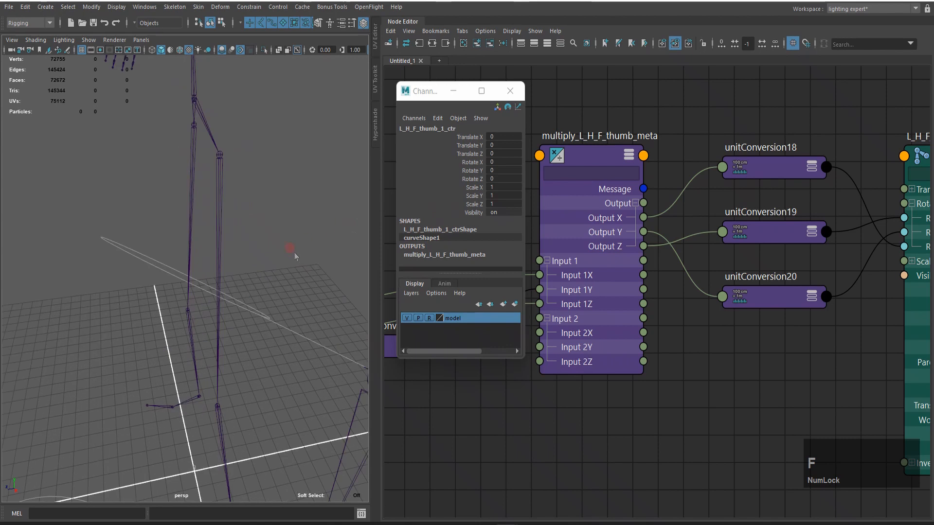
alt+right_drag(278, 242, 67, 291)
mouse_move(255, 312)
alt+mouse_down()
mouse_move(240, 298)
mouse_move(263, 303)
alt+mouse_up()
key(e)
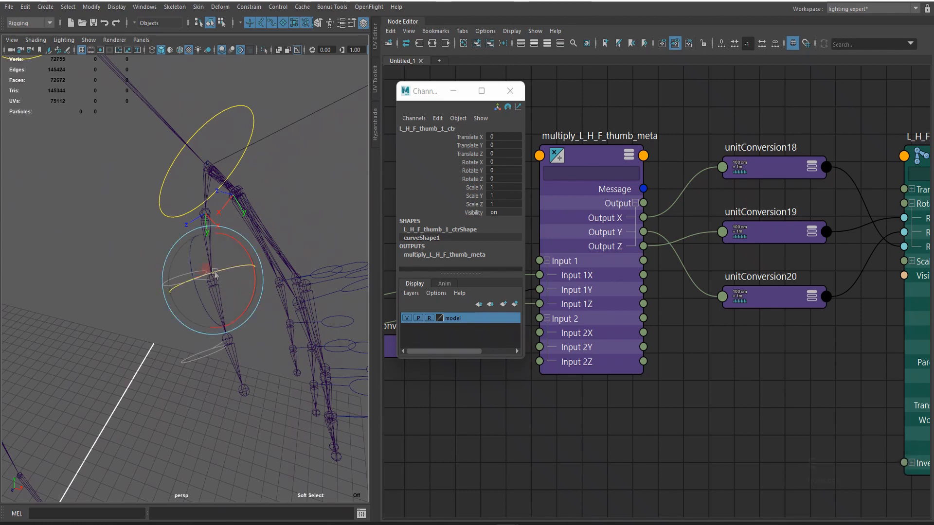
drag(216, 275, 236, 268)
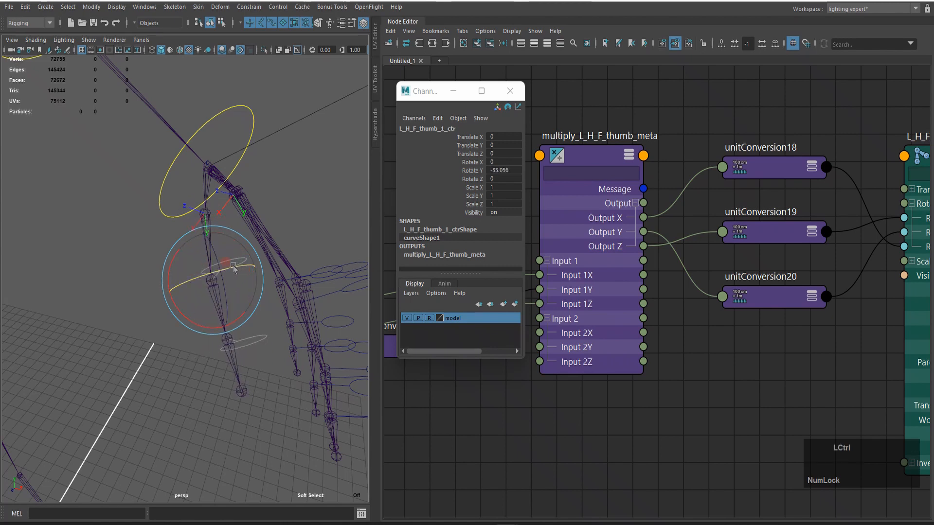
key(z)
- Test-move L_H_F_thumb_1_ctr by about -0.4 in X and -1.68 in Z, and undo the Z move
key(w)
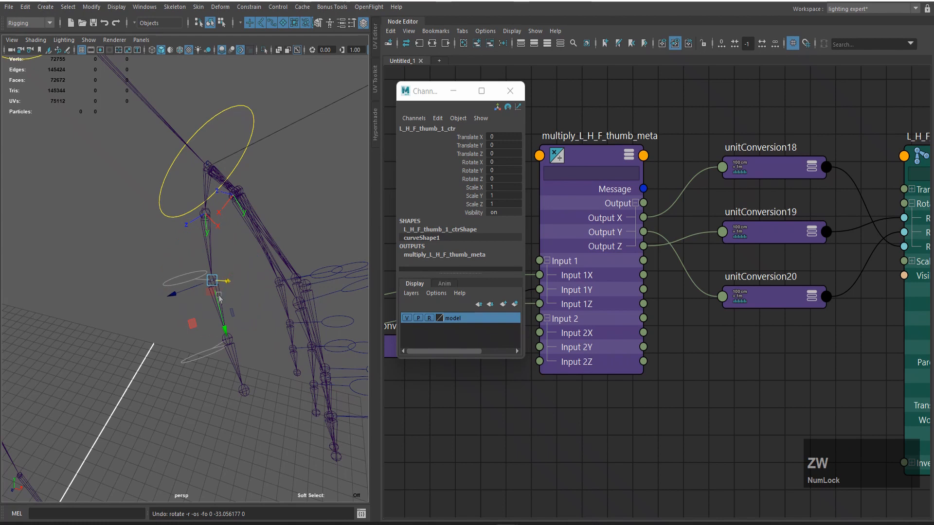
drag(228, 285, 193, 302)
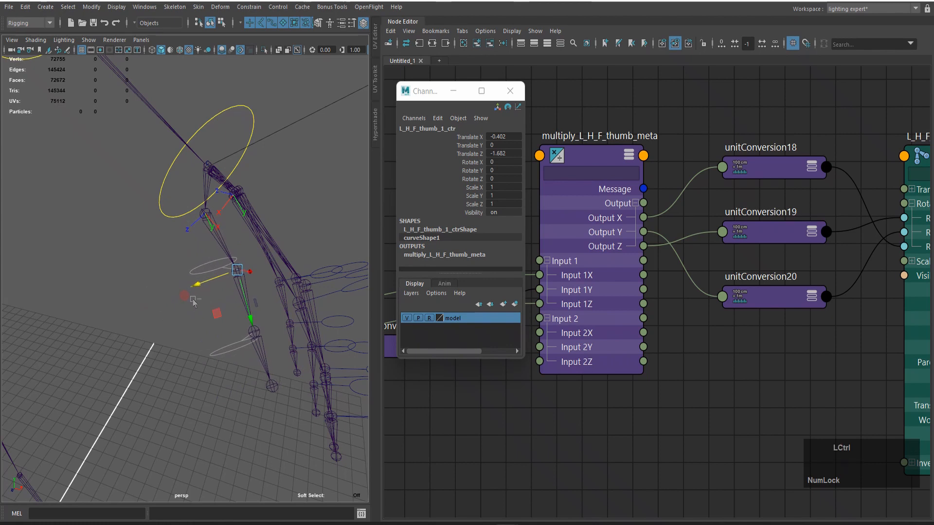
key(ctrl+z)
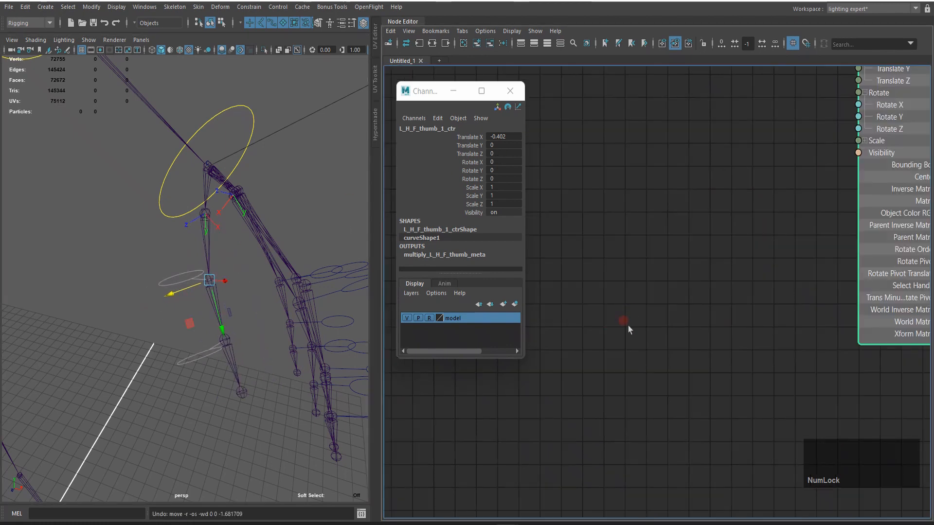
- Place the L_H_IK_FK_Switch_ctr node between the L_H_F_thumb_1_ctr and multiply_L_H_F_thumb_meta nodes in the node graph
alt+right_drag(705, 302, 588, 317)
alt+middle_drag(542, 281, 609, 273)
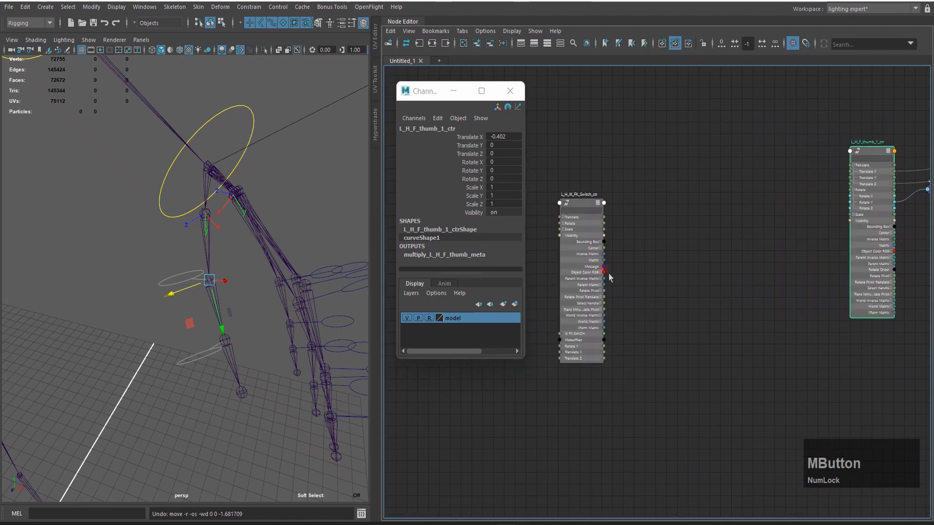
click(589, 226)
drag(587, 225, 774, 179)
alt+middle_drag(705, 304, 500, 323)
click(748, 159)
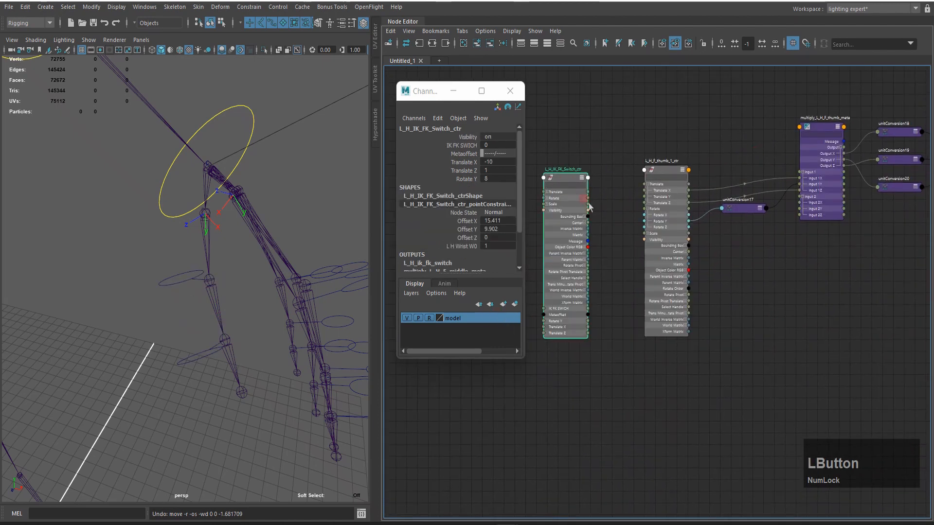
drag(572, 208, 767, 174)
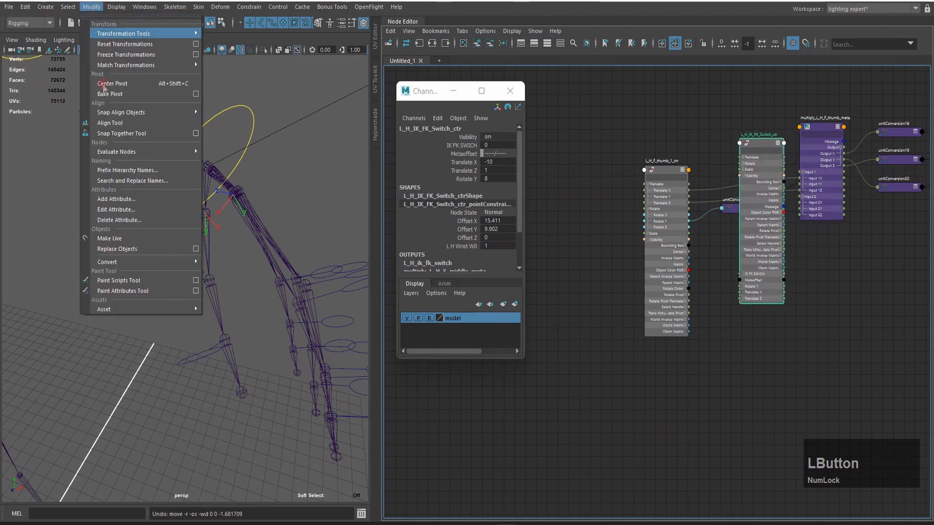
- Begin adding an attribute to L_H_IK_FK_Switch_ctr, with the long name meta_offset_2 and the Enum data type
click(127, 205)
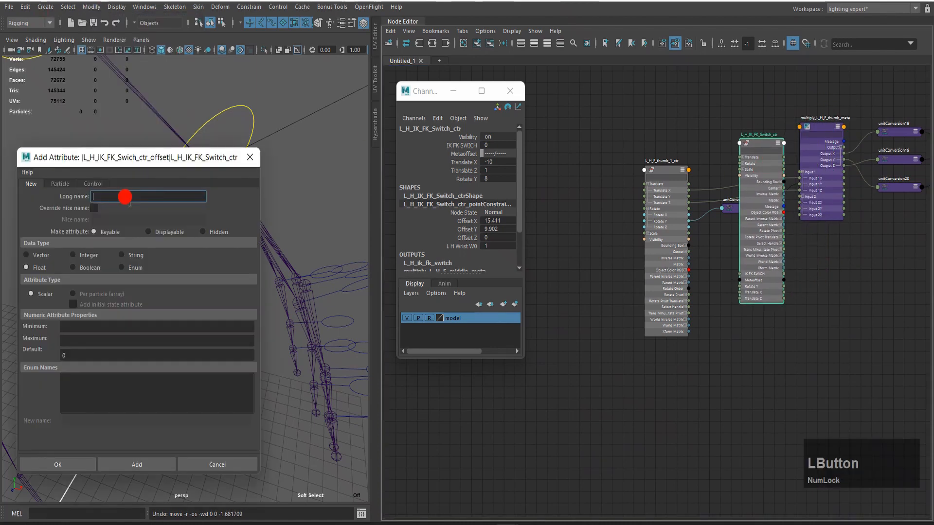
drag(105, 164, 270, 118)
click(306, 148)
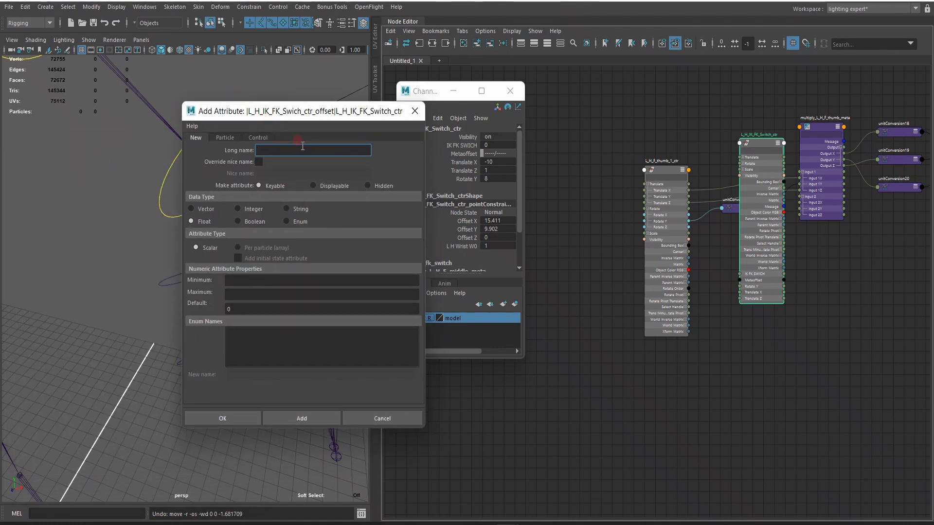
text(meta_offset_2)
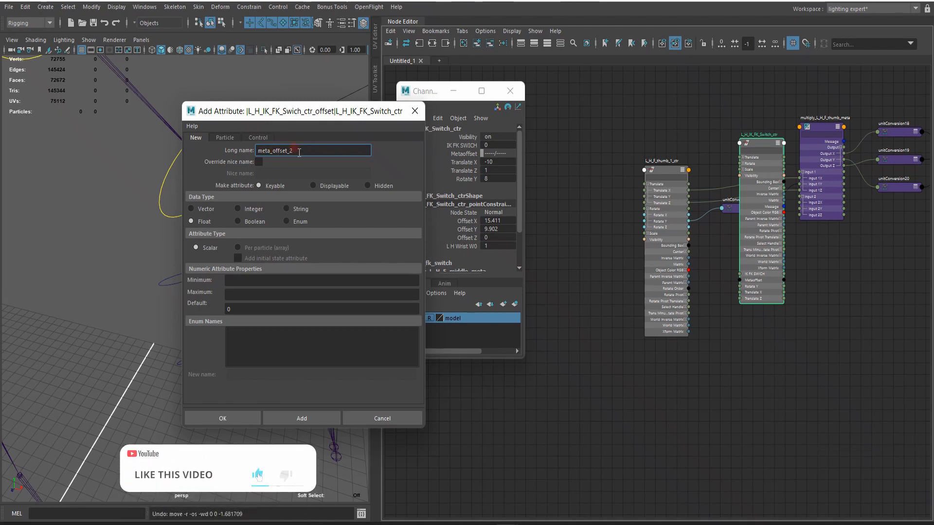
click(287, 221)
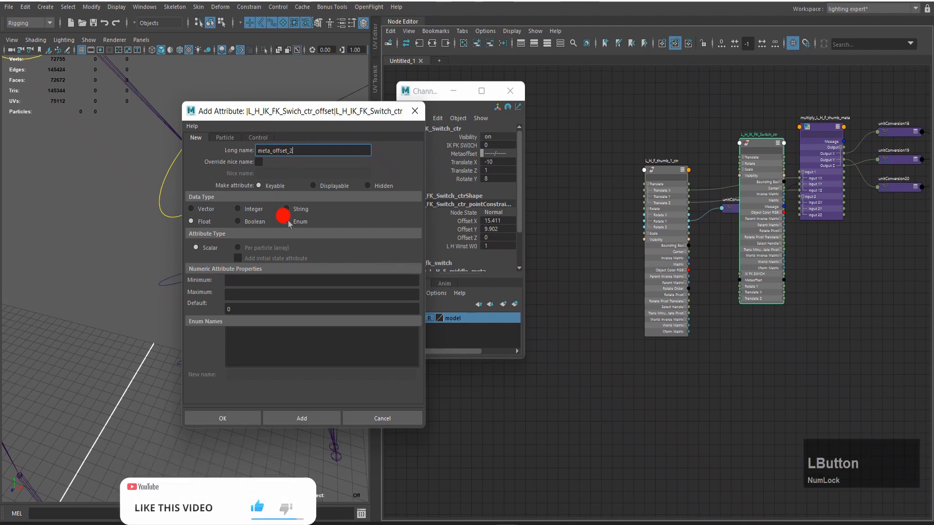
- Remove the Blue enum entry, rename Green to ----/---, and add the meta_offset_2 attribute
click(253, 346)
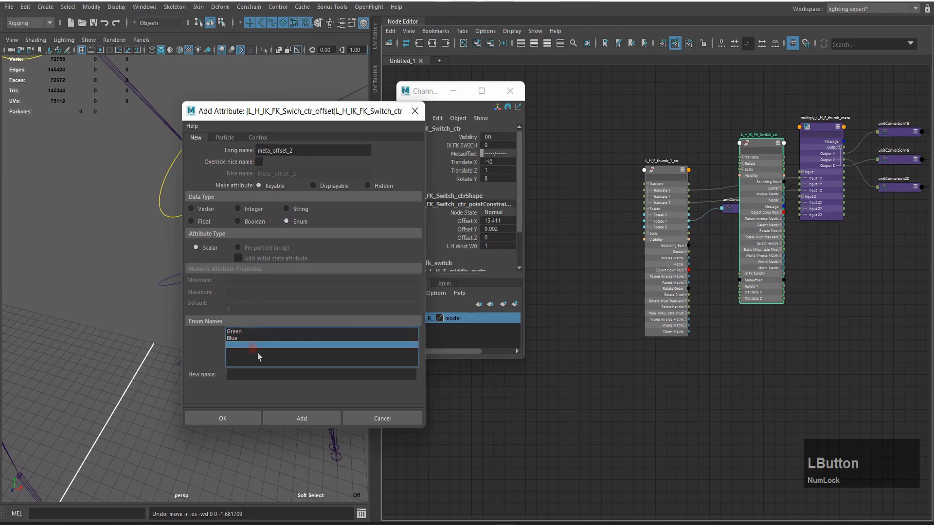
click(238, 339)
click(203, 376)
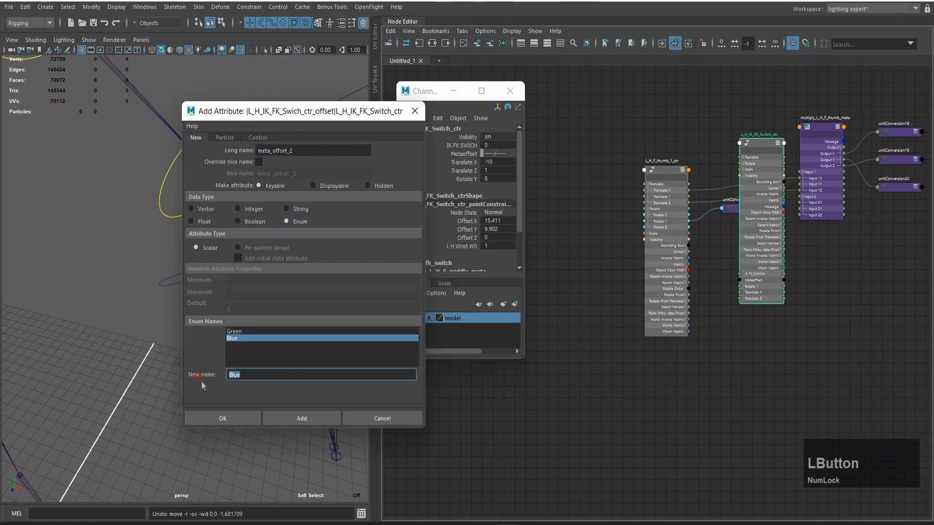
key(BackSpace)
click(242, 332)
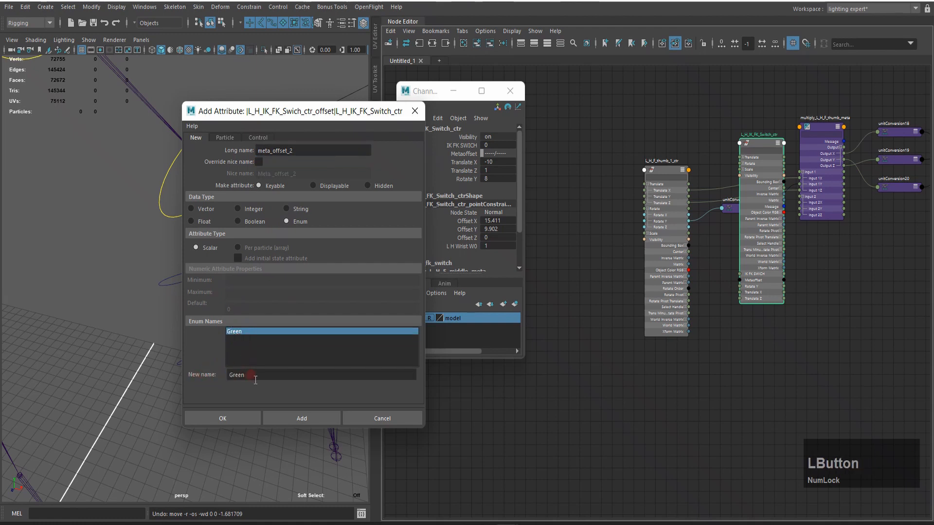
click(209, 377)
key(BackSpace)
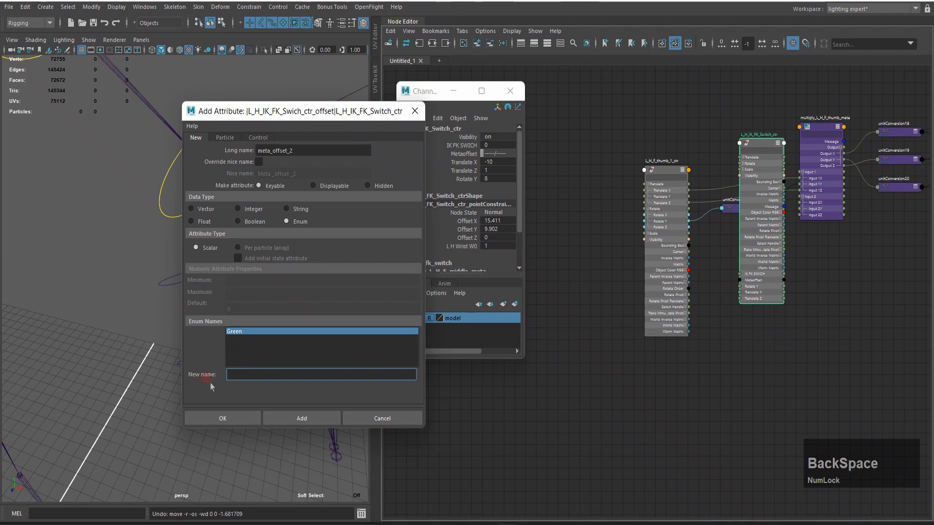
text(----/---)
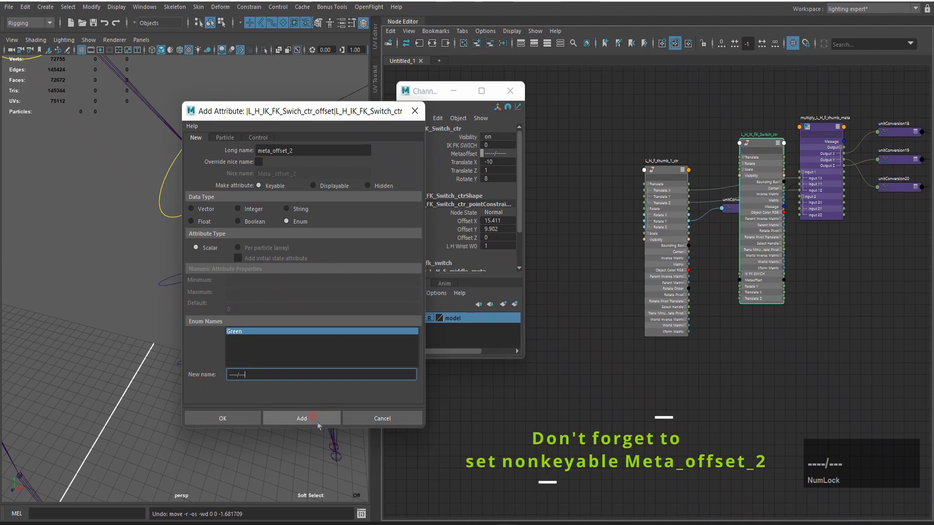
click(317, 422)
- Add a keyable float attribute named thumb_translate_X with default 0 to L_H_IK_FK_Switch_ctr
click(280, 150)
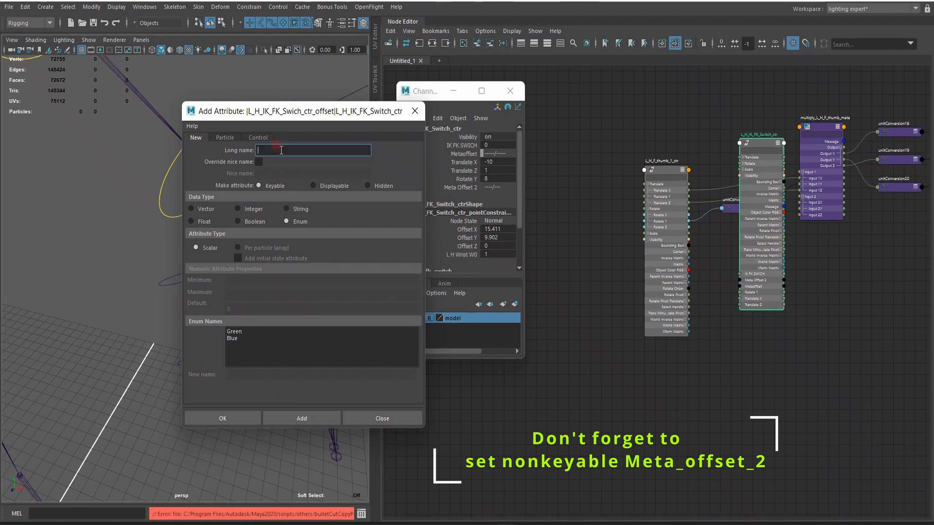
key(ctrl)
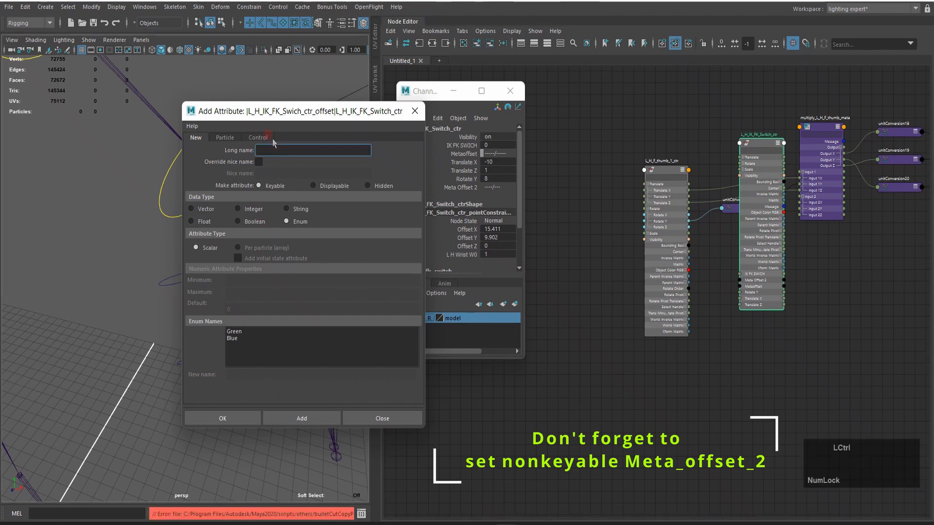
text(thumb_translate_x)
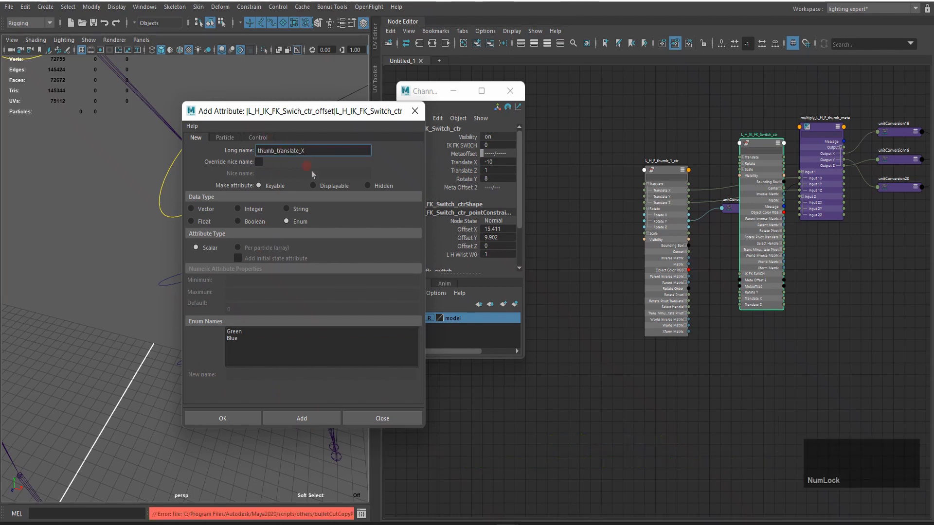
click(191, 222)
click(250, 309)
click(304, 419)
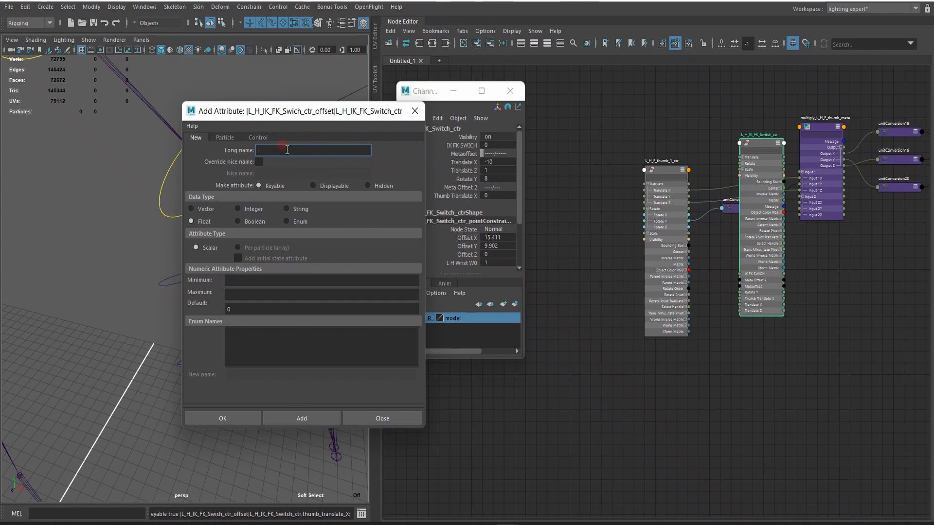
- Add two more keyable float attributes, thumb_translate_Z and thumb_rotate_Y, to L_H_IK_FK_Switch_ctr and finish adding attributes
text(thumb_translate_)
key(Caps_Lock)
text(Z)
key(Caps_Lock)
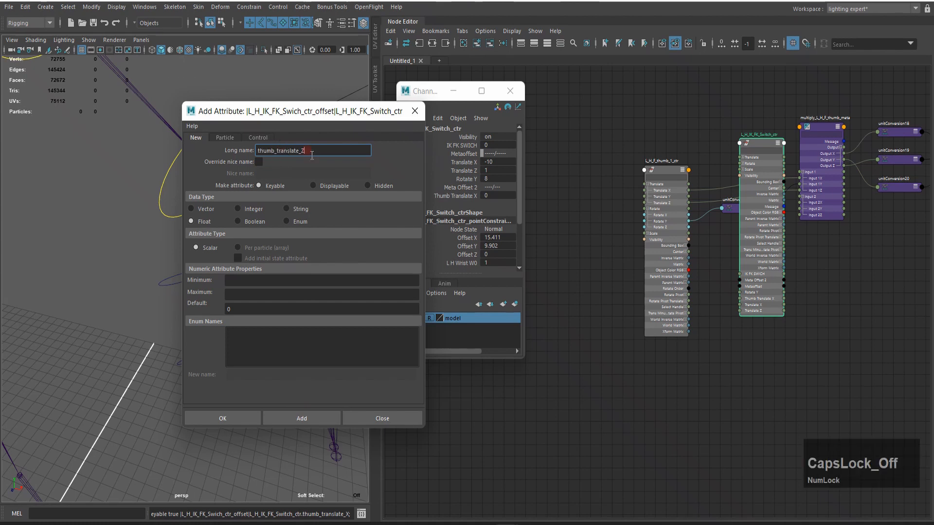
click(300, 416)
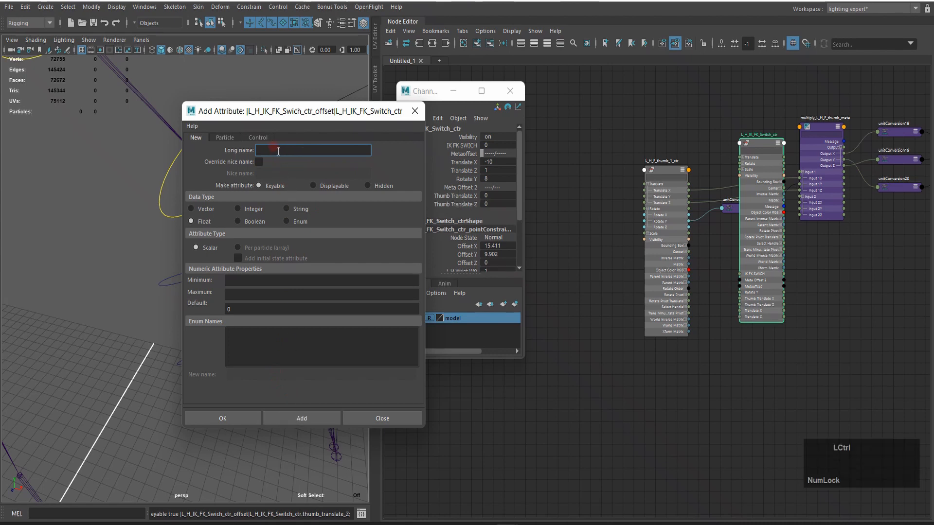
text(thumb_rotate_Y)
click(240, 422)
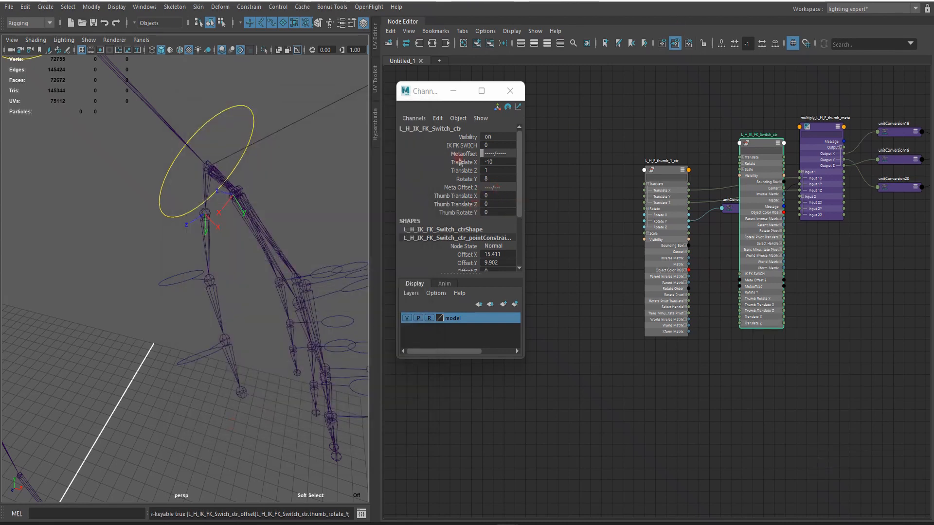
- On L_H_IK_FK_Switch_ctr, set Thumb Translate X to -10, Thumb Translate Z to 10 and Thumb Rotate Y to 2
click(821, 128)
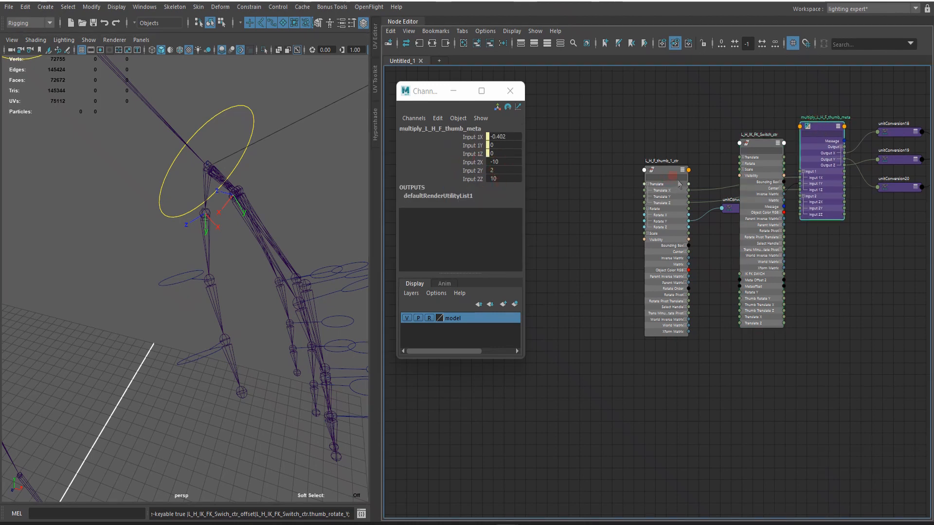
click(761, 145)
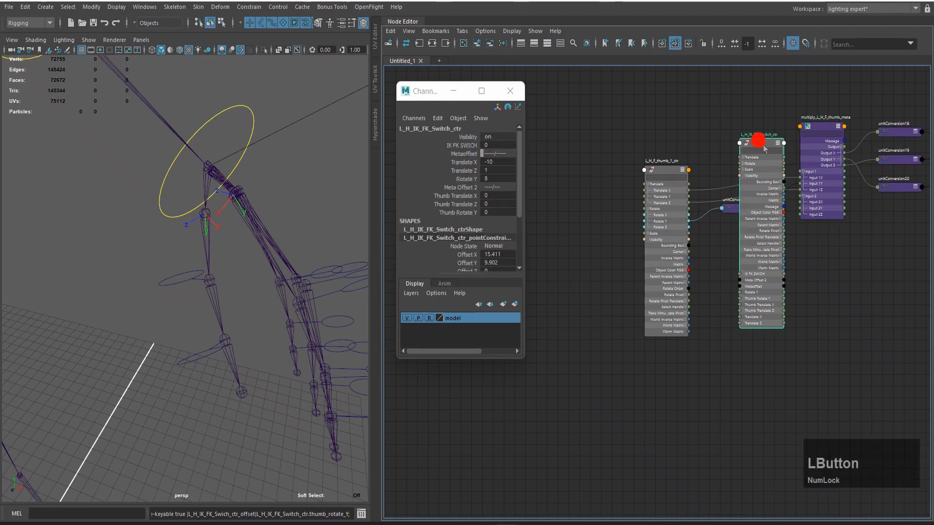
click(501, 195)
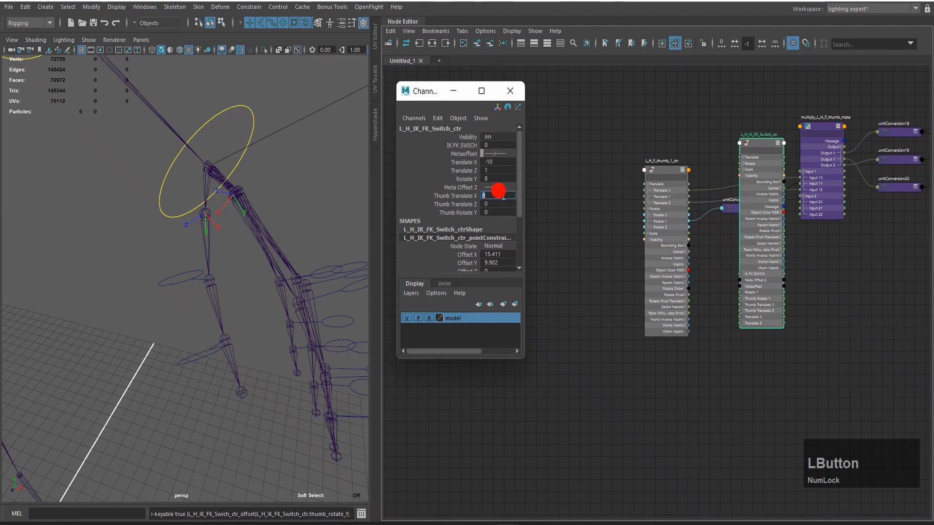
text(-10)
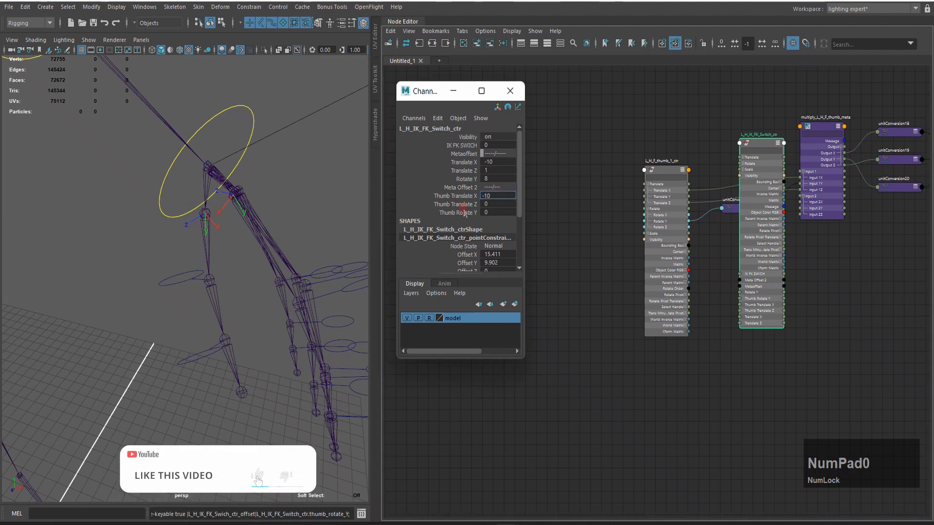
click(497, 203)
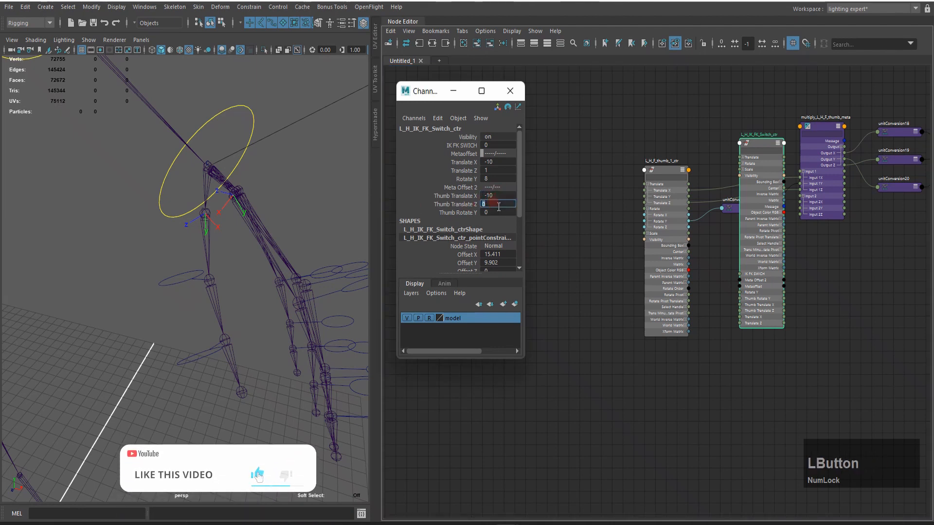
text(10)
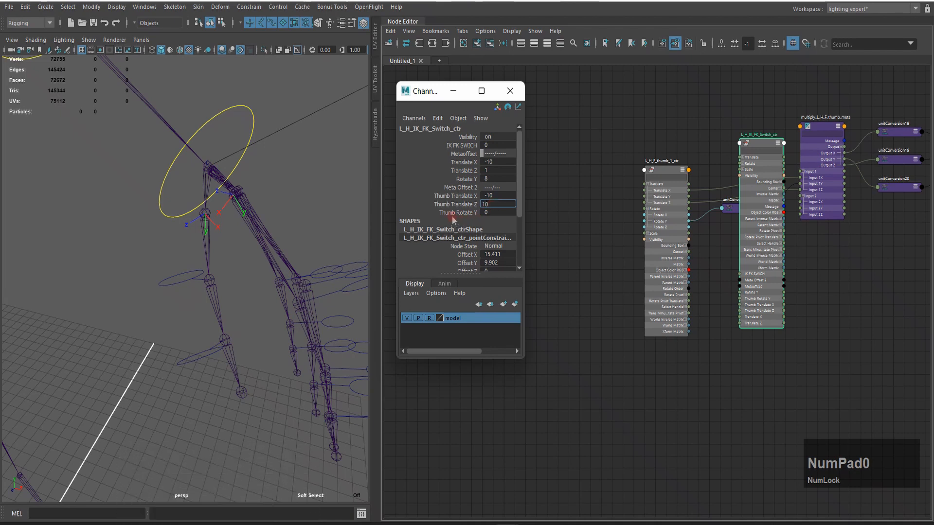
click(494, 212)
text(2)
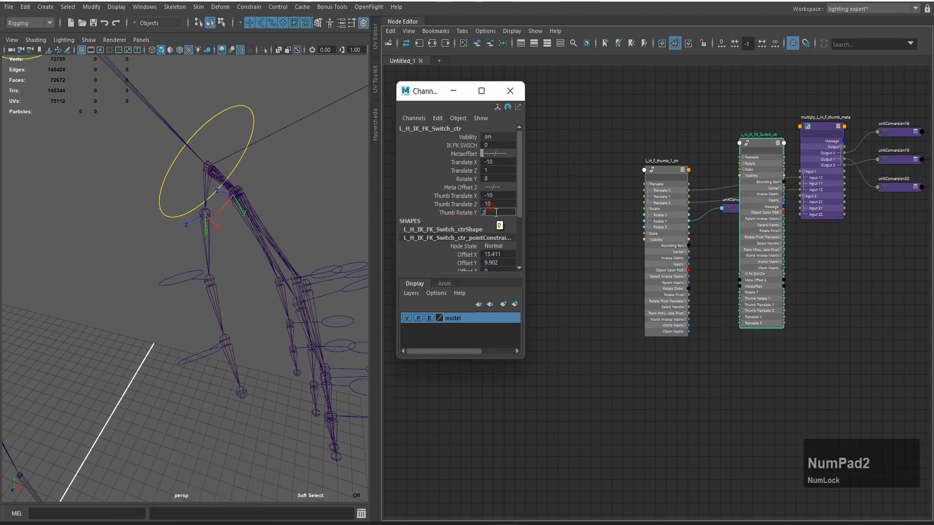
- Connect the switch control's Thumb Translate X, Thumb Rotate Y and Thumb Translate Z to Input 2X, 2Y and 2Z of multiply_L_H_F_thumb_meta
click(828, 132)
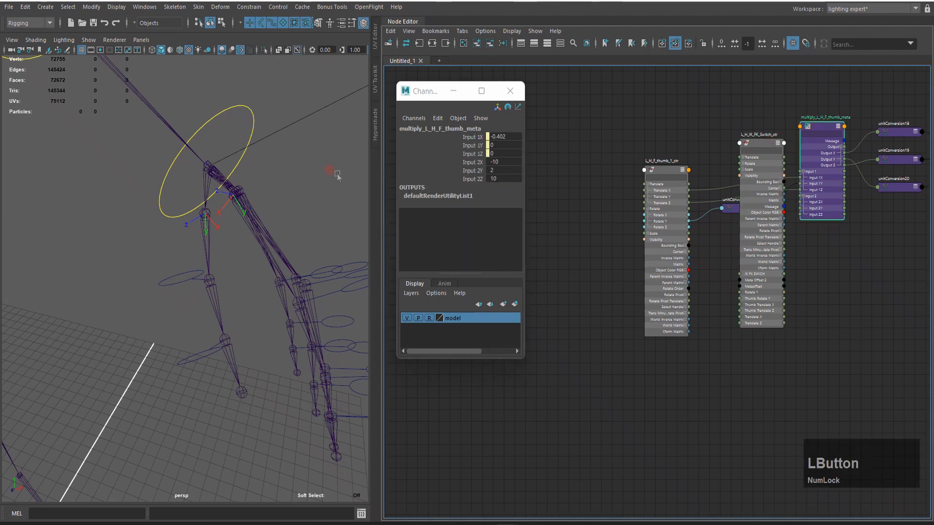
click(753, 156)
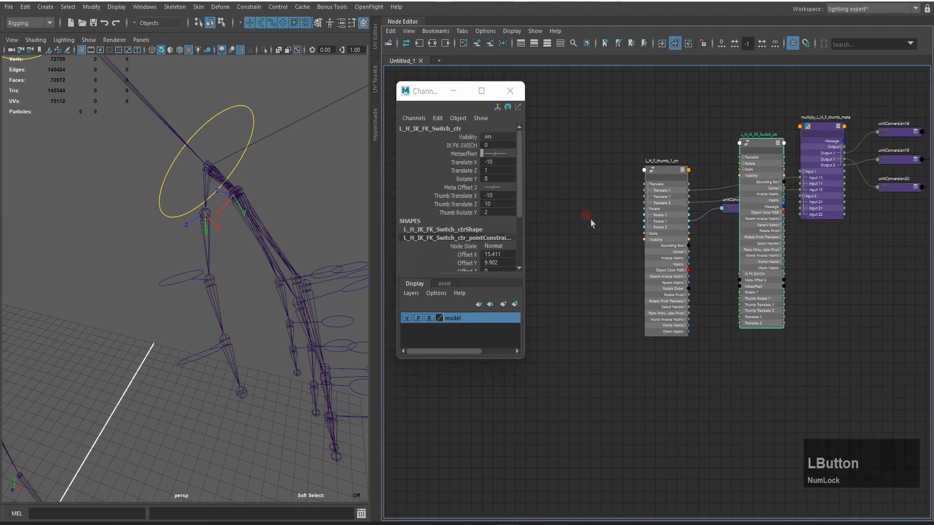
middle_drag(591, 223, 477, 226)
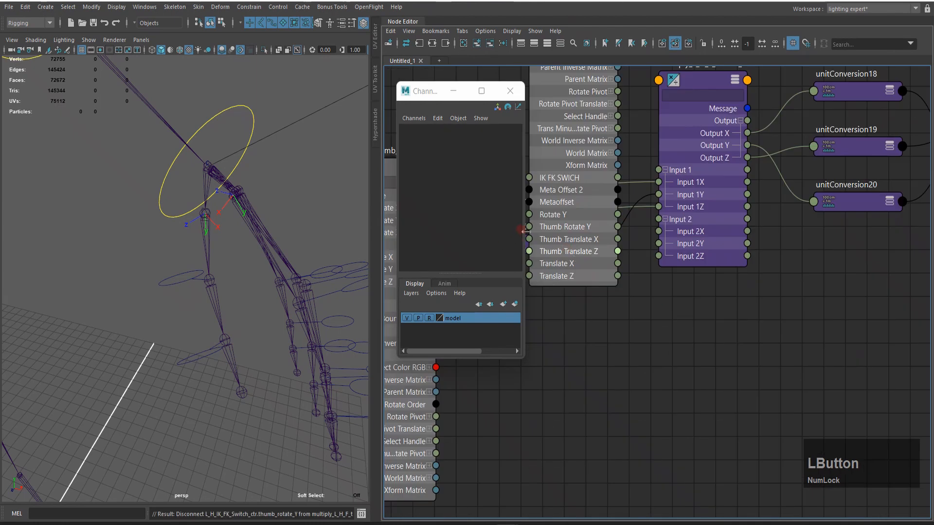
click(559, 224)
drag(618, 226, 673, 247)
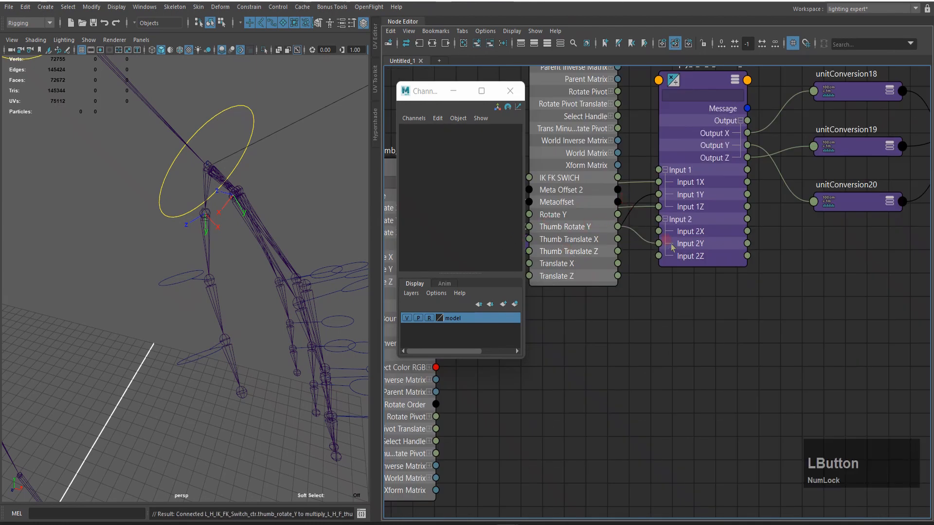
drag(618, 240, 662, 232)
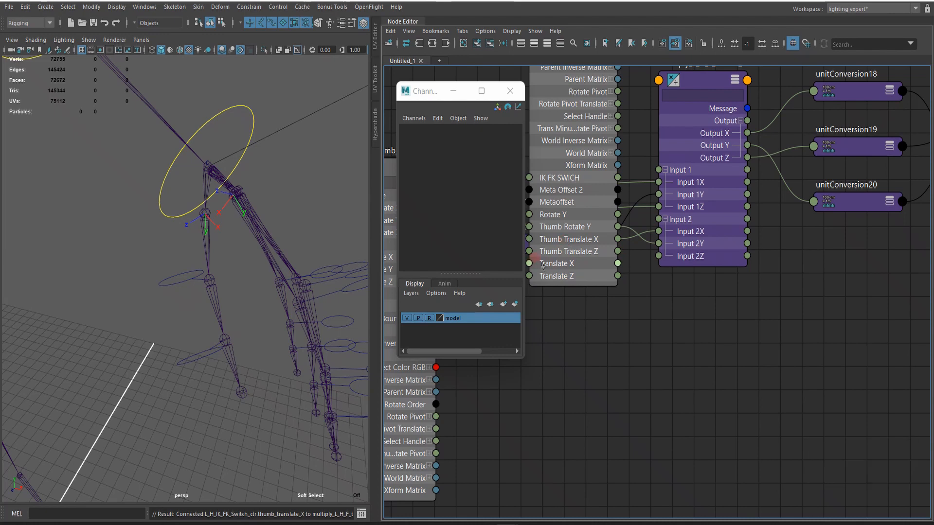
drag(618, 251, 659, 257)
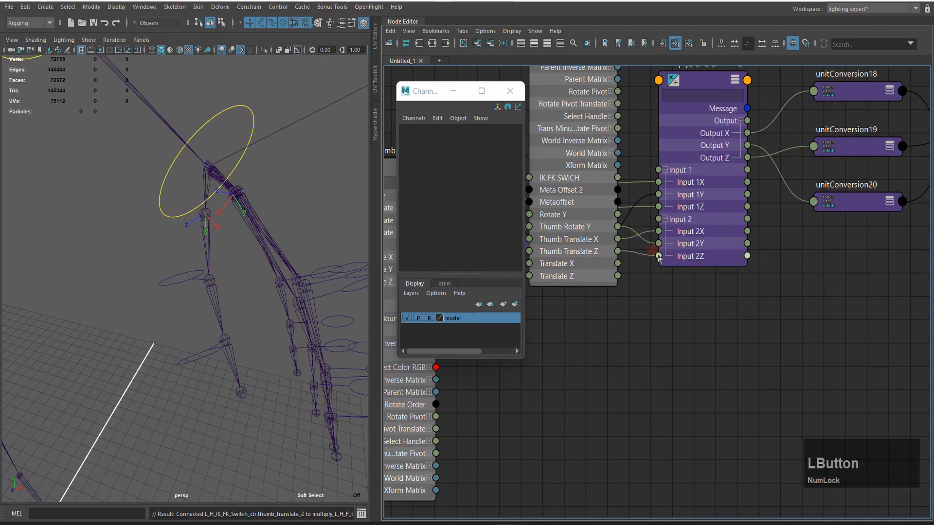
scroll(608, 160, down, 3)
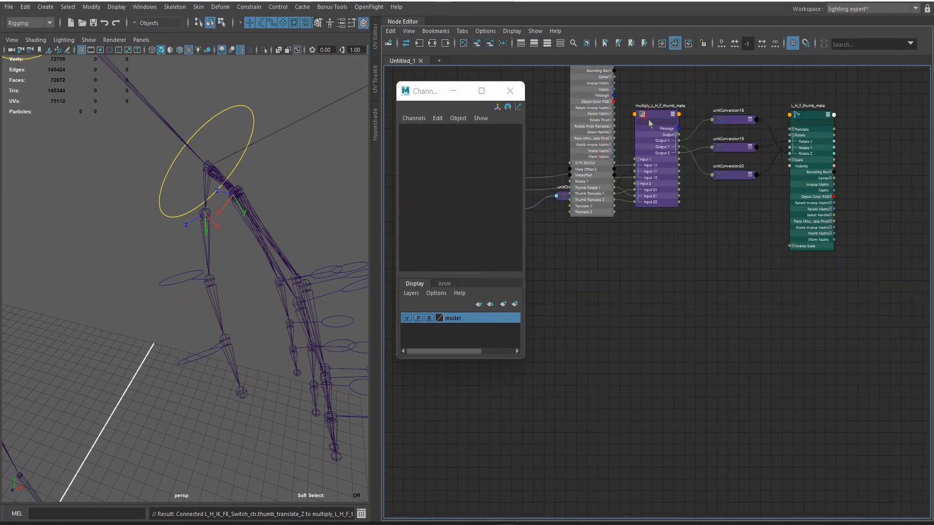
click(652, 108)
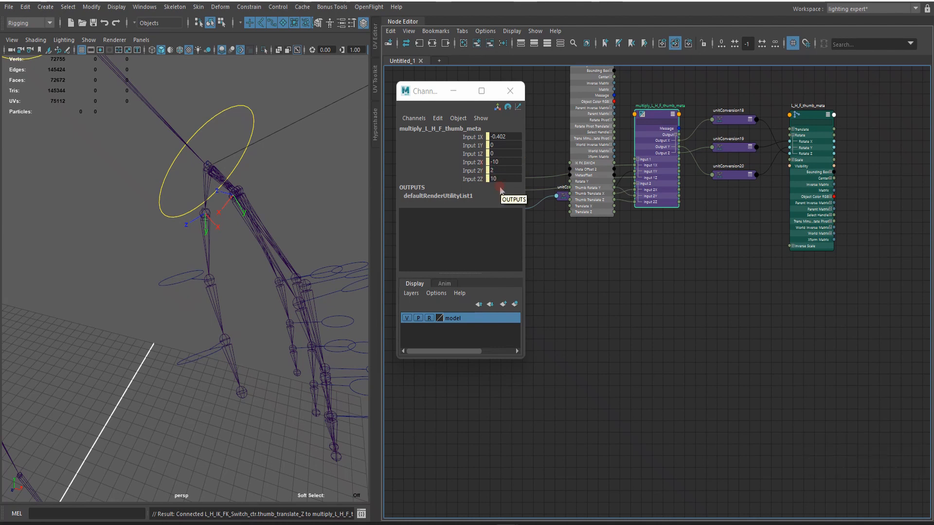
- Close the floating Channel Box and collapse the Node Editor so the viewport fills the workspace
click(511, 91)
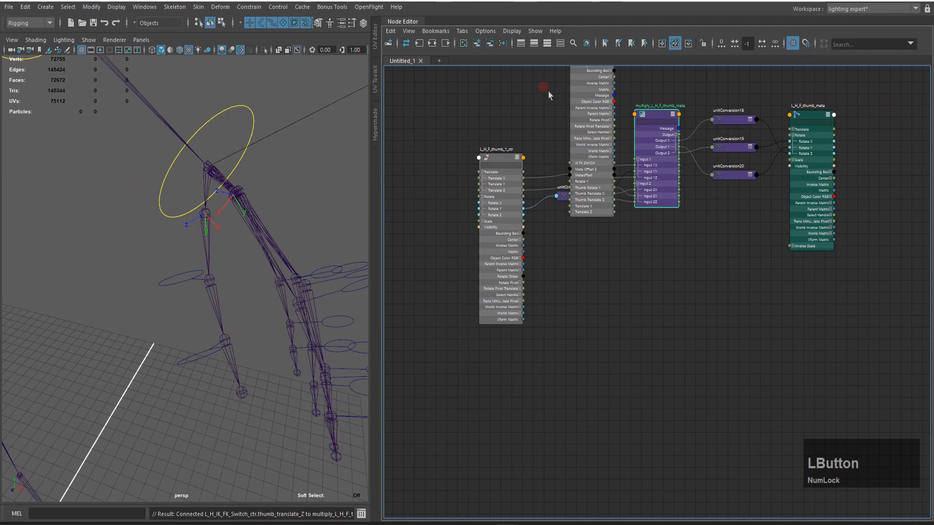
click(404, 17)
scroll(441, 151, down, 3)
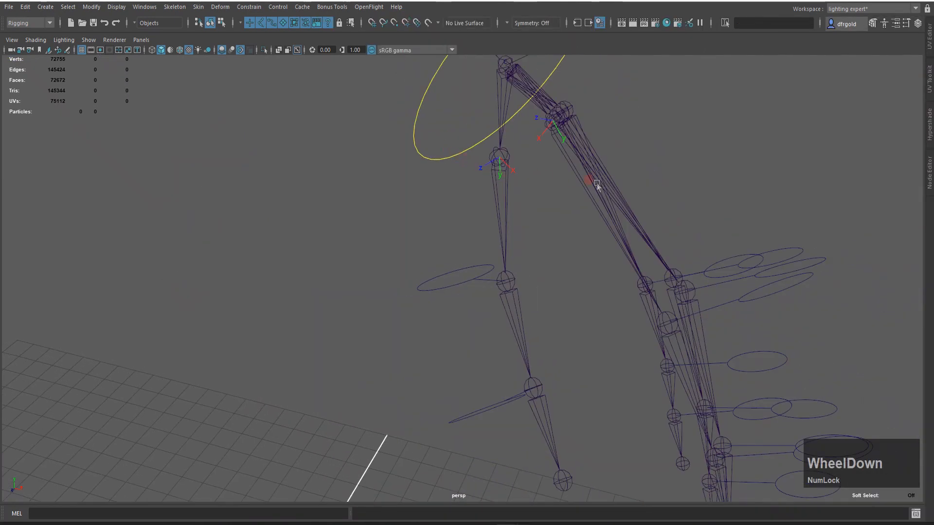
- Turn off the local rotation axes display on the thumb joint and the neighbouring finger's base joint, and clear the selection
click(502, 229)
alt+drag(553, 286, 601, 251)
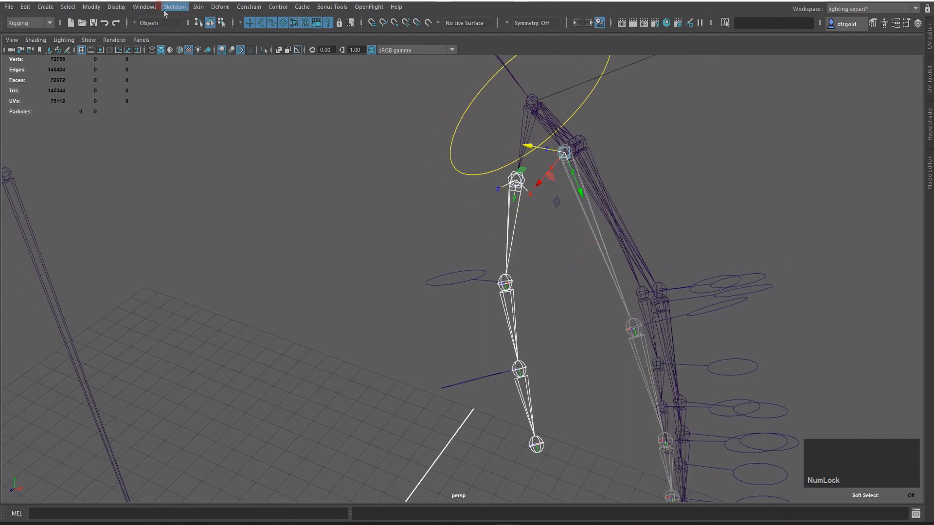
click(116, 7)
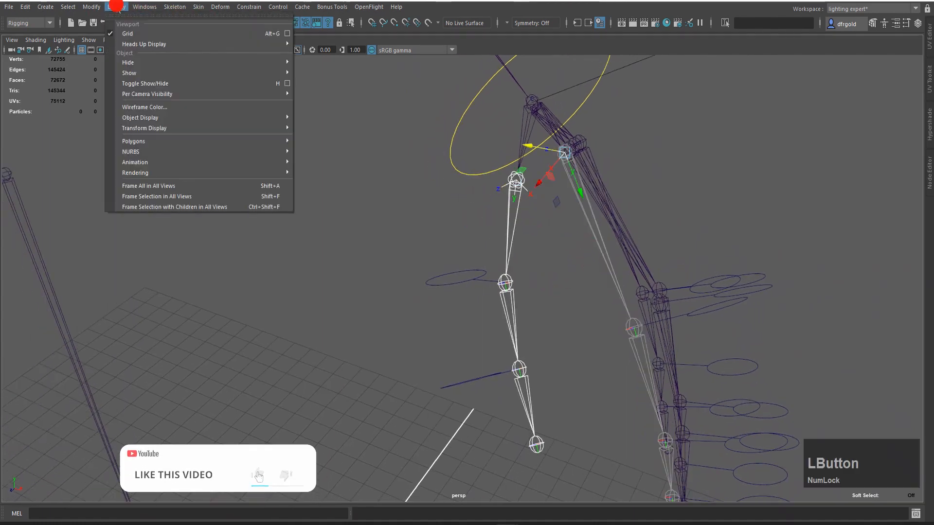
mouse_move(126, 131)
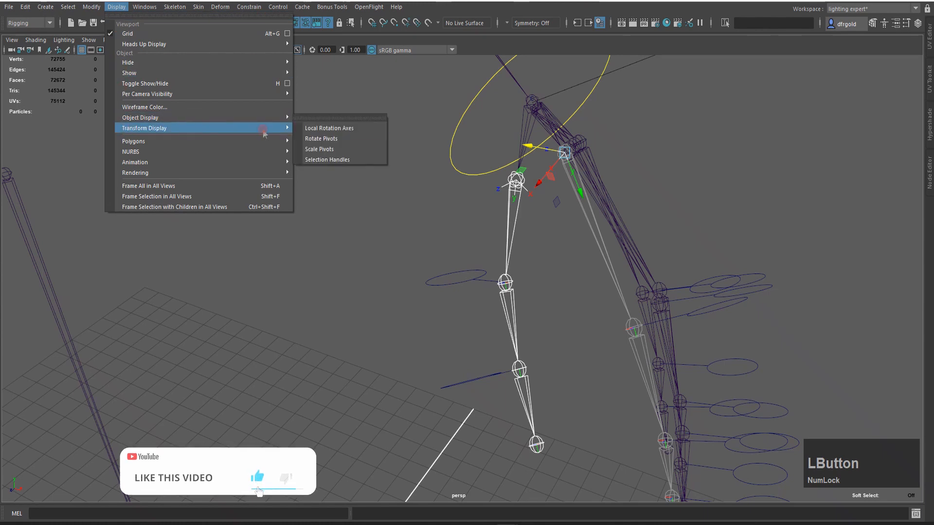
click(343, 129)
scroll(552, 136, down, 3)
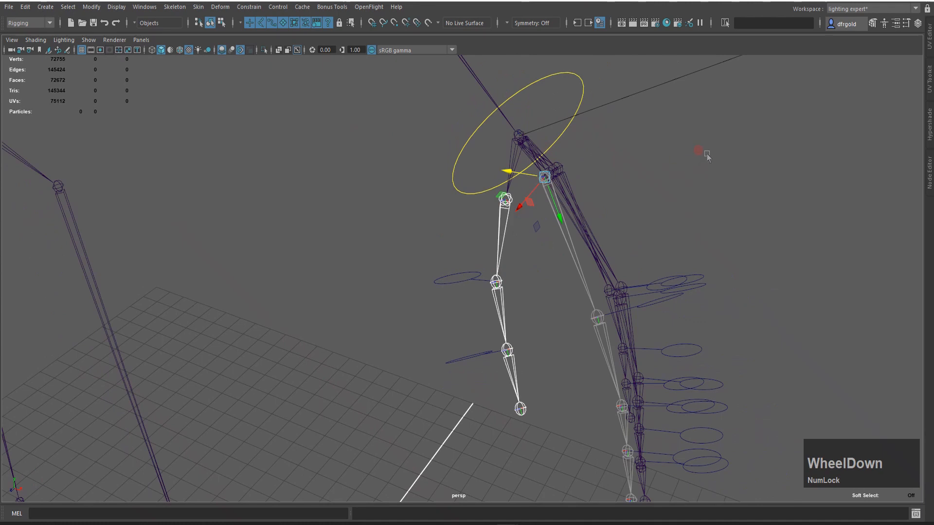
click(700, 172)
scroll(702, 176, down, 1)
alt+drag(702, 176, 654, 236)
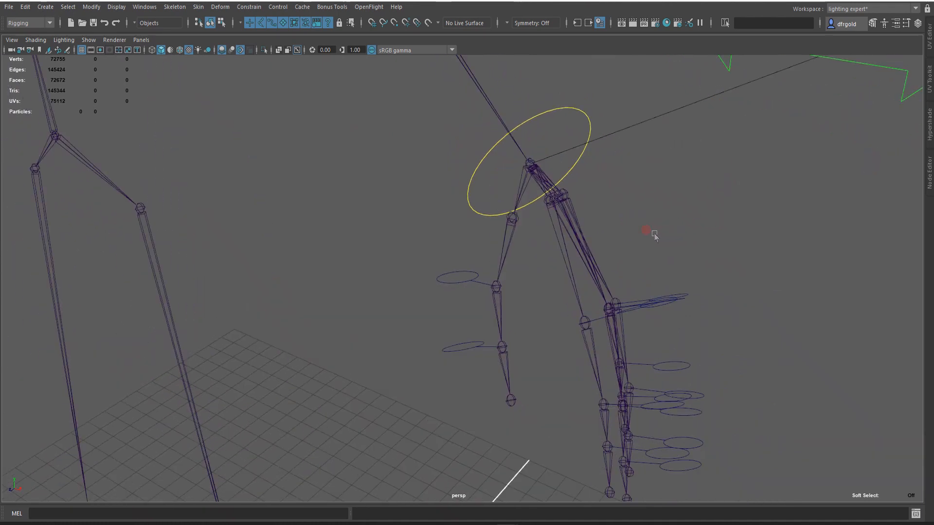